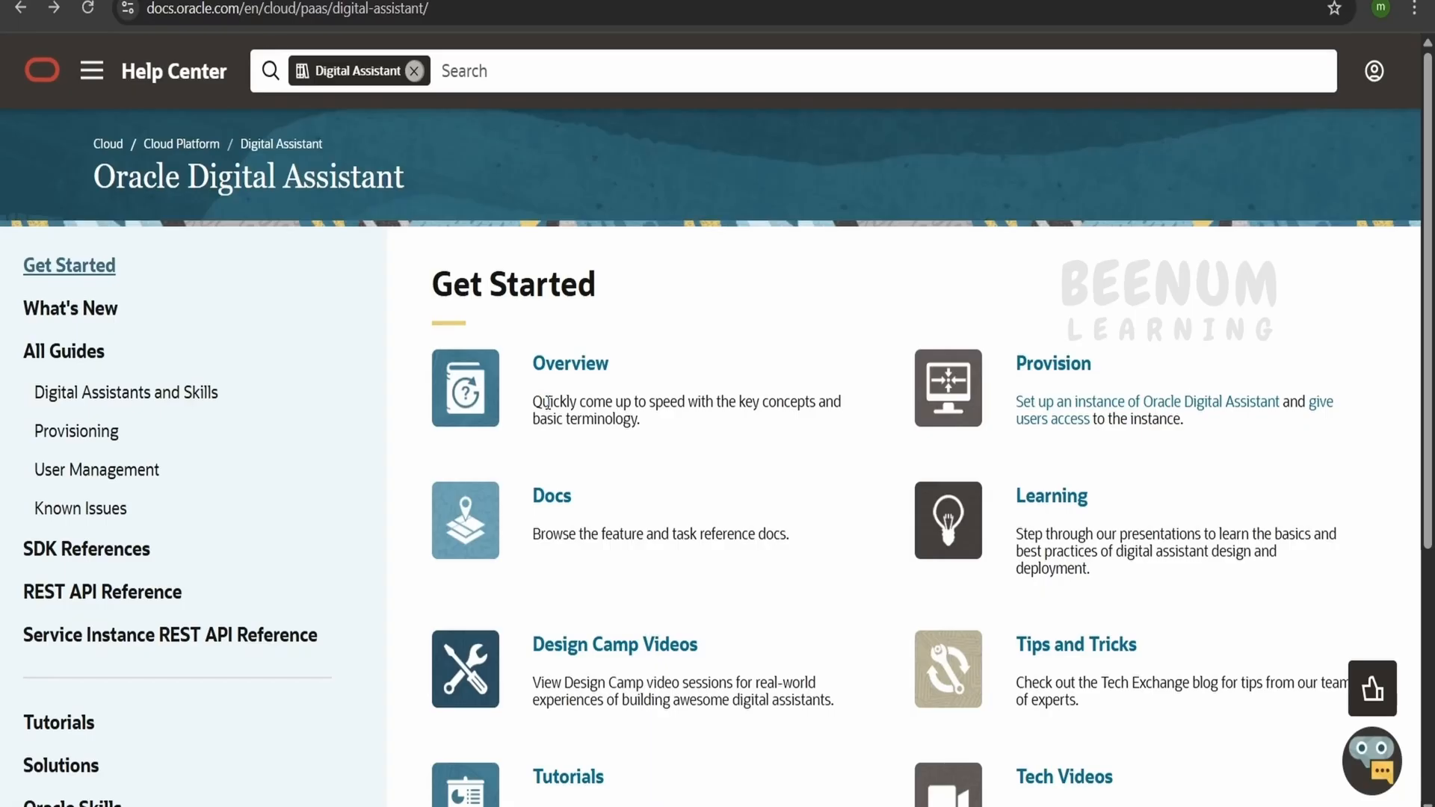
Open the Provision guide for Oracle Digital Assistant and read through to the instructions for creating a service instance
double_click(217, 179)
triple_click(216, 179)
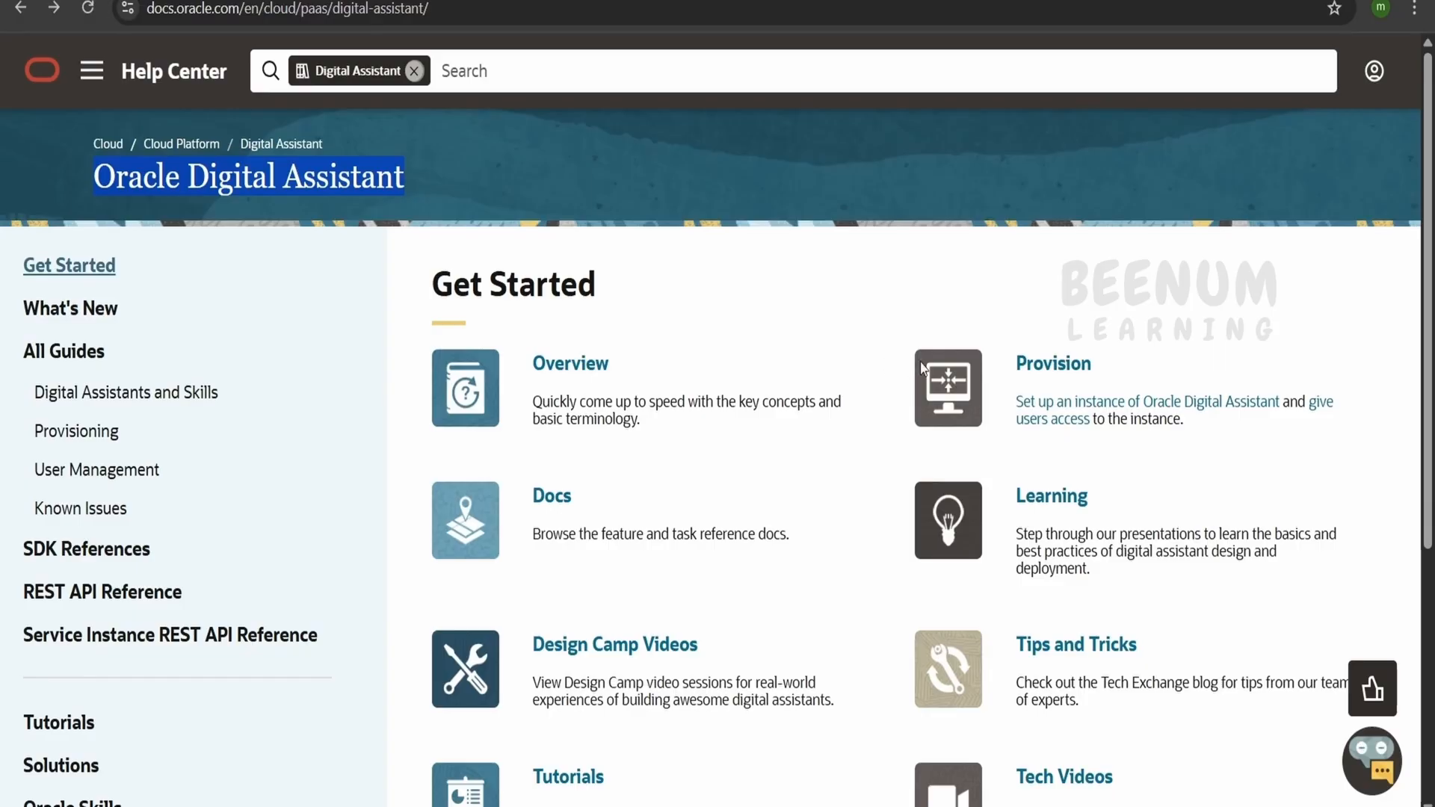
left_click(1081, 376)
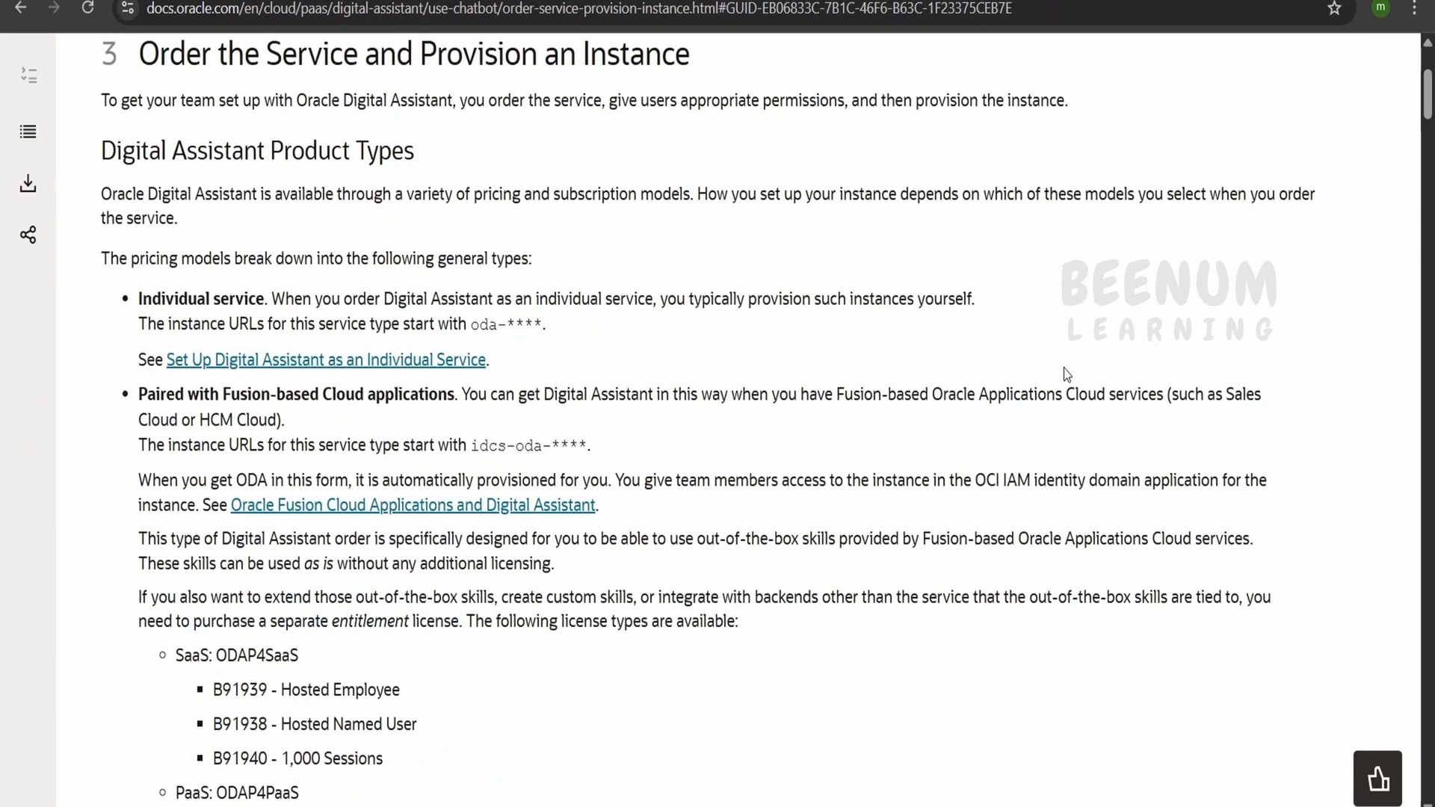
scroll(945, 448, "down", 15)
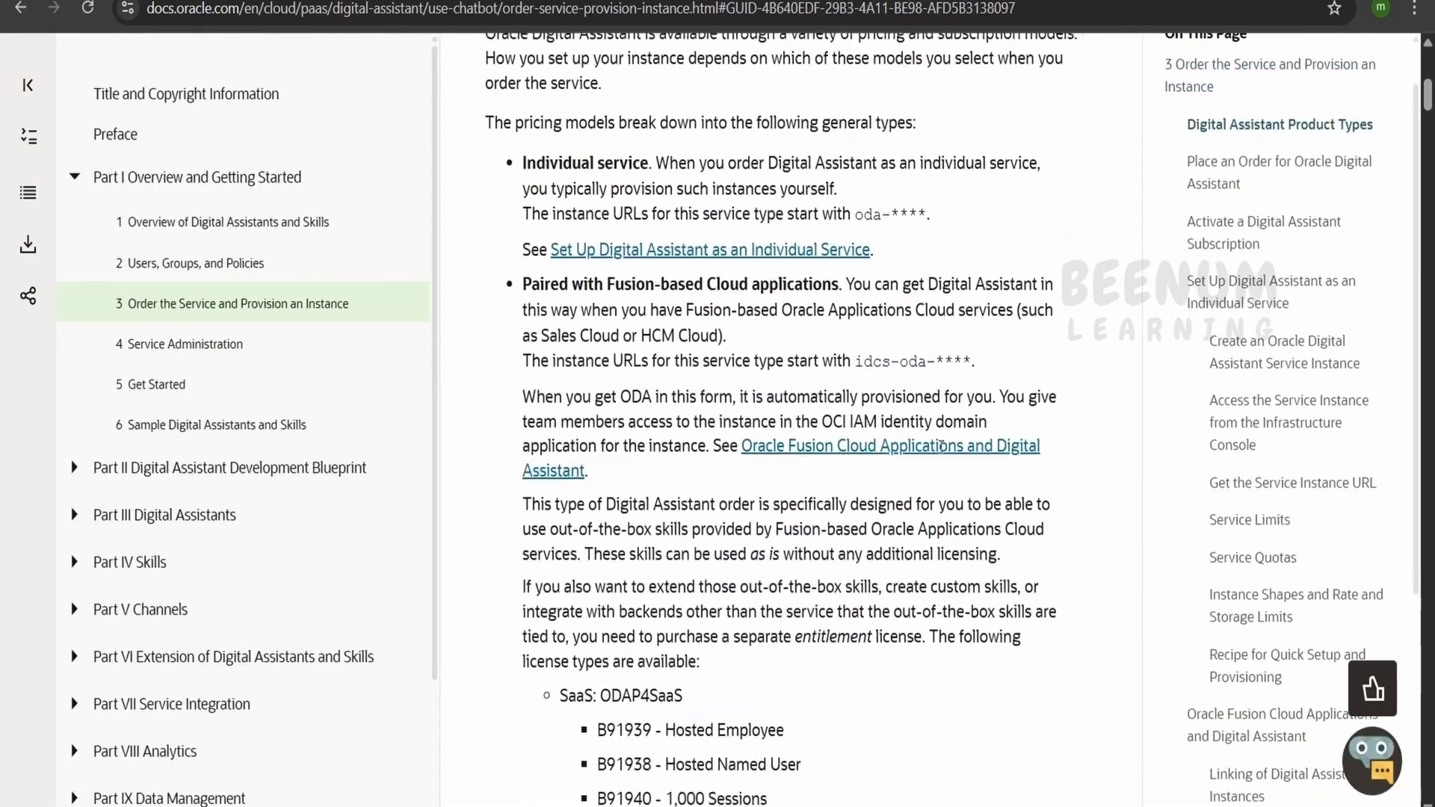
scroll(944, 464, "up", 9)
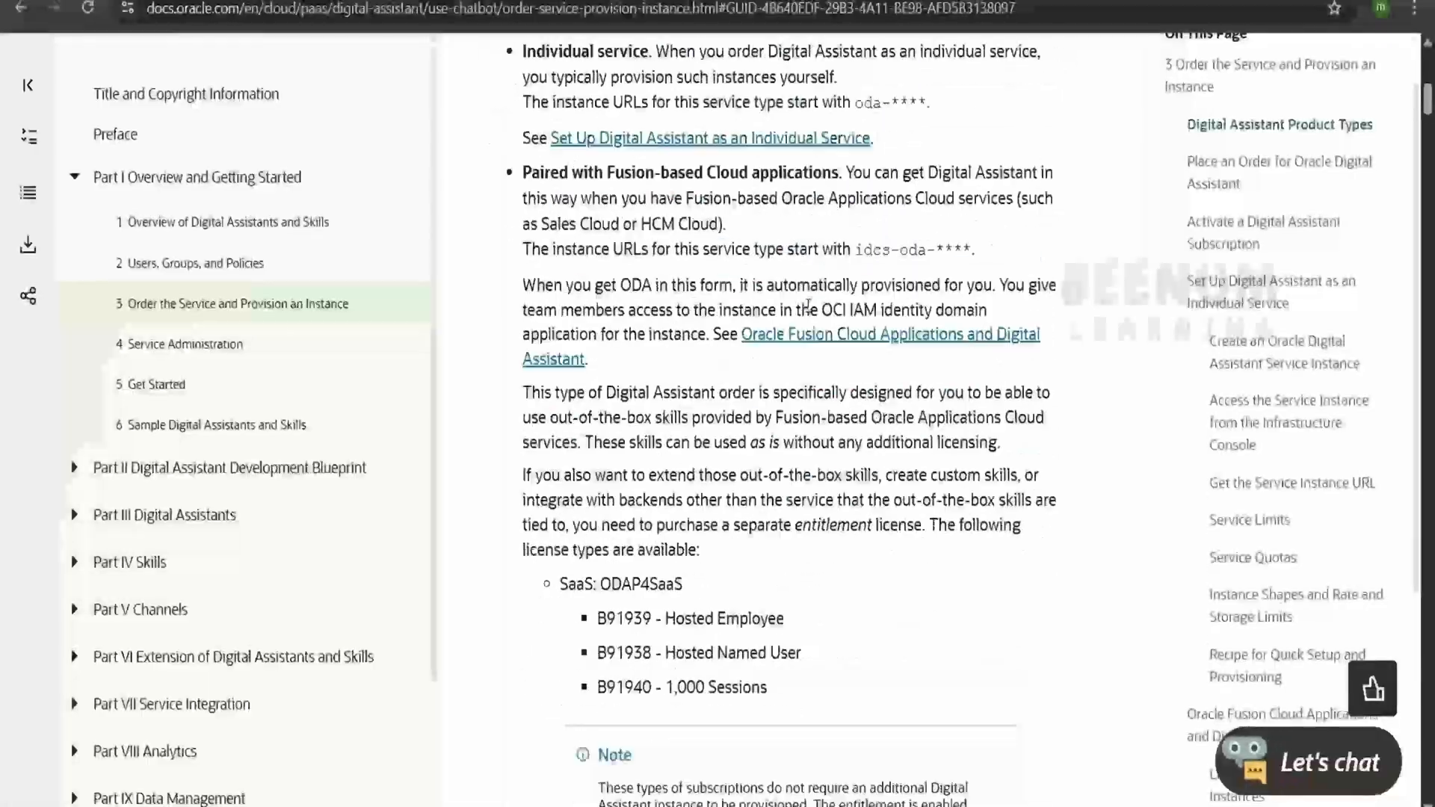
scroll(859, 464, "down", 7)
scroll(828, 514, "down", 9)
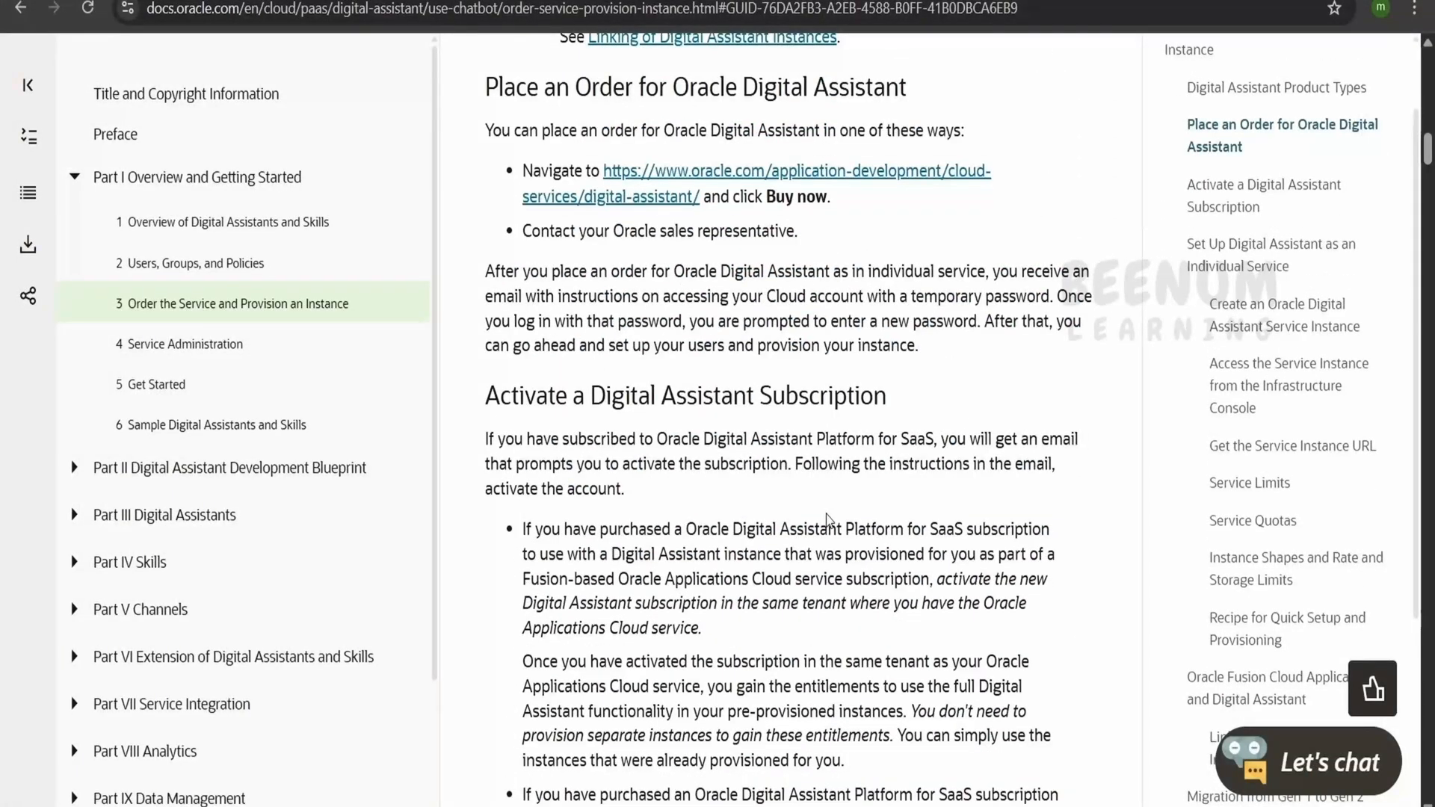
scroll(827, 517, "down", 5)
scroll(827, 554, "down", 10)
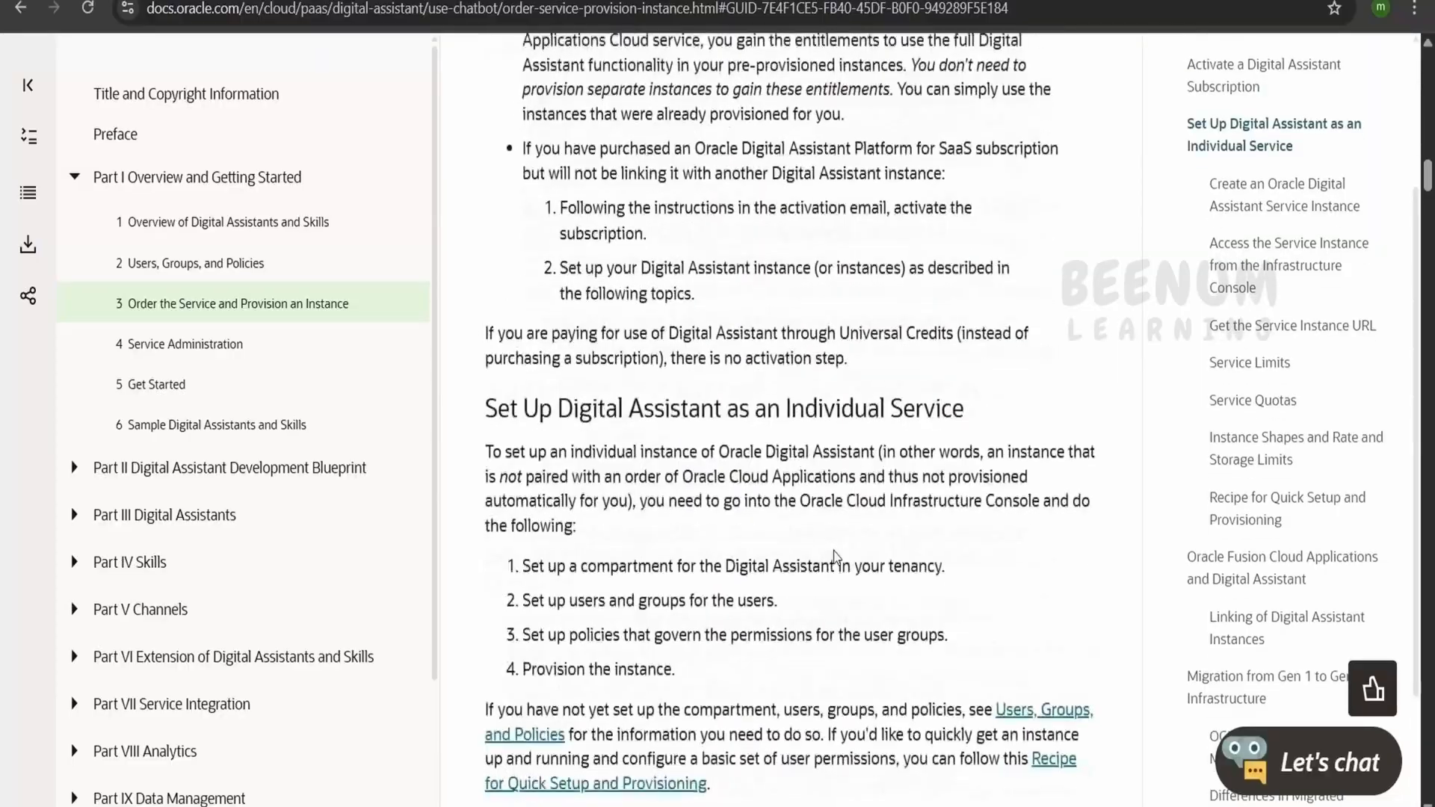
scroll(839, 551, "down", 7)
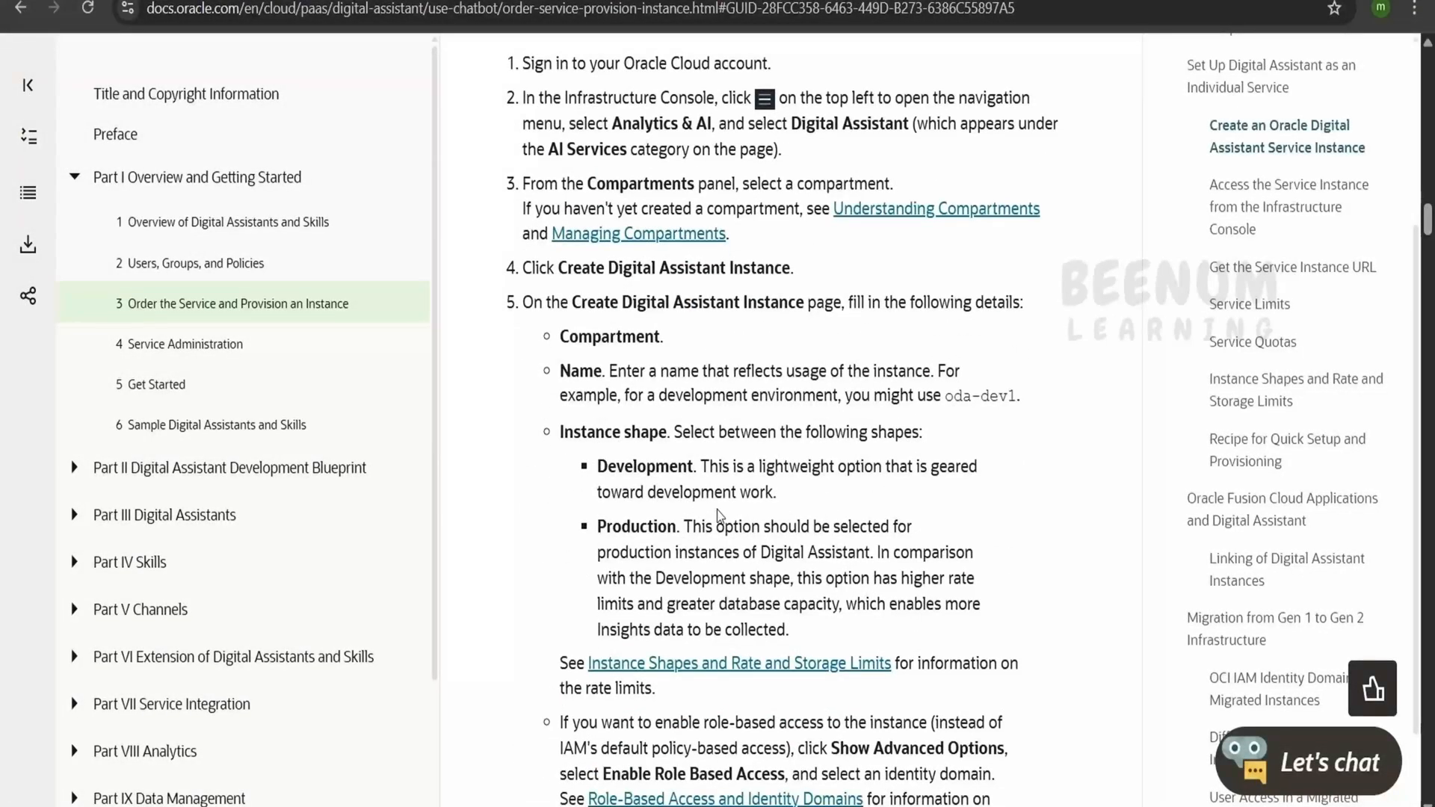
Examine the Development and Production shape descriptions and the remaining instructions for creating an instance
left_click_drag(701, 466, 922, 490)
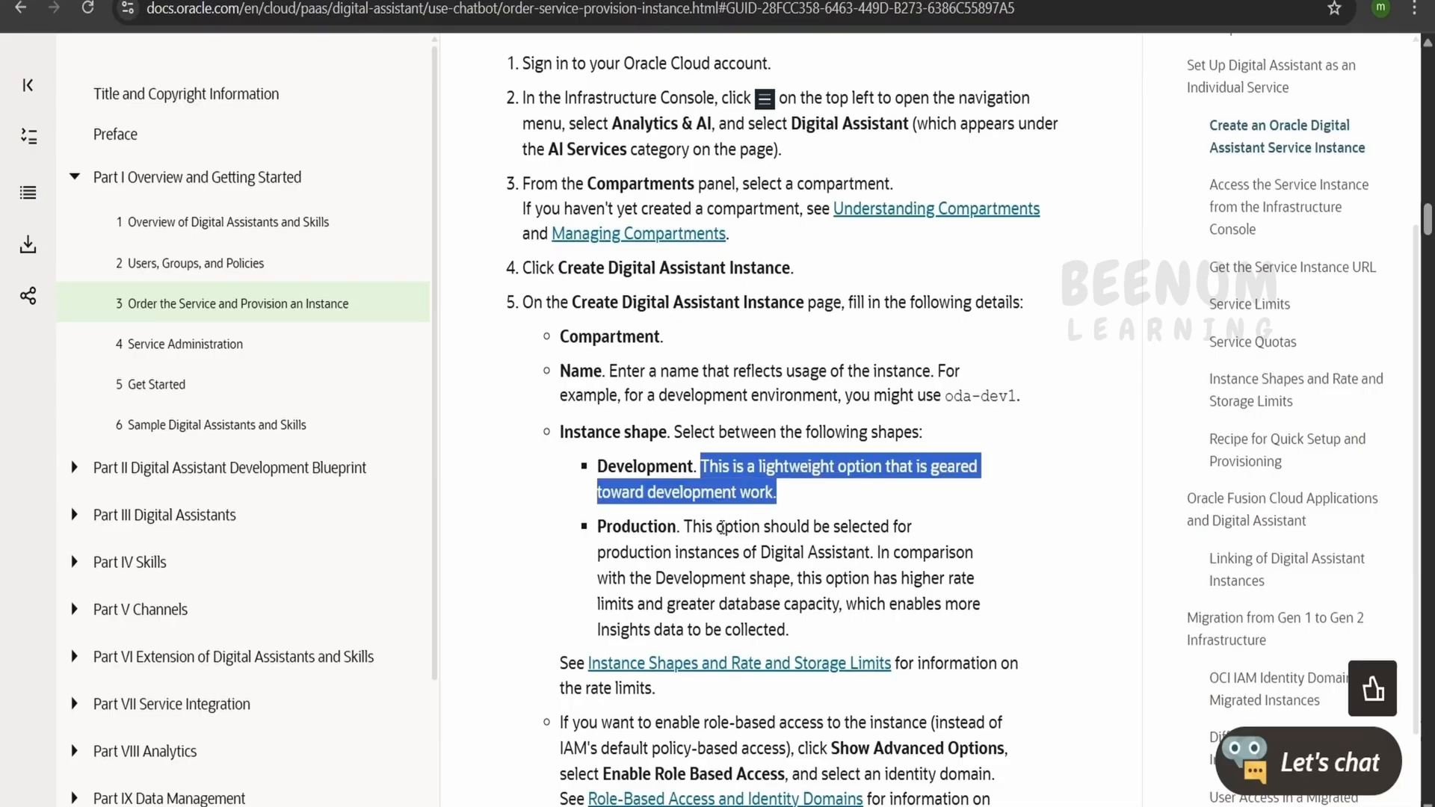
left_click_drag(678, 527, 802, 621)
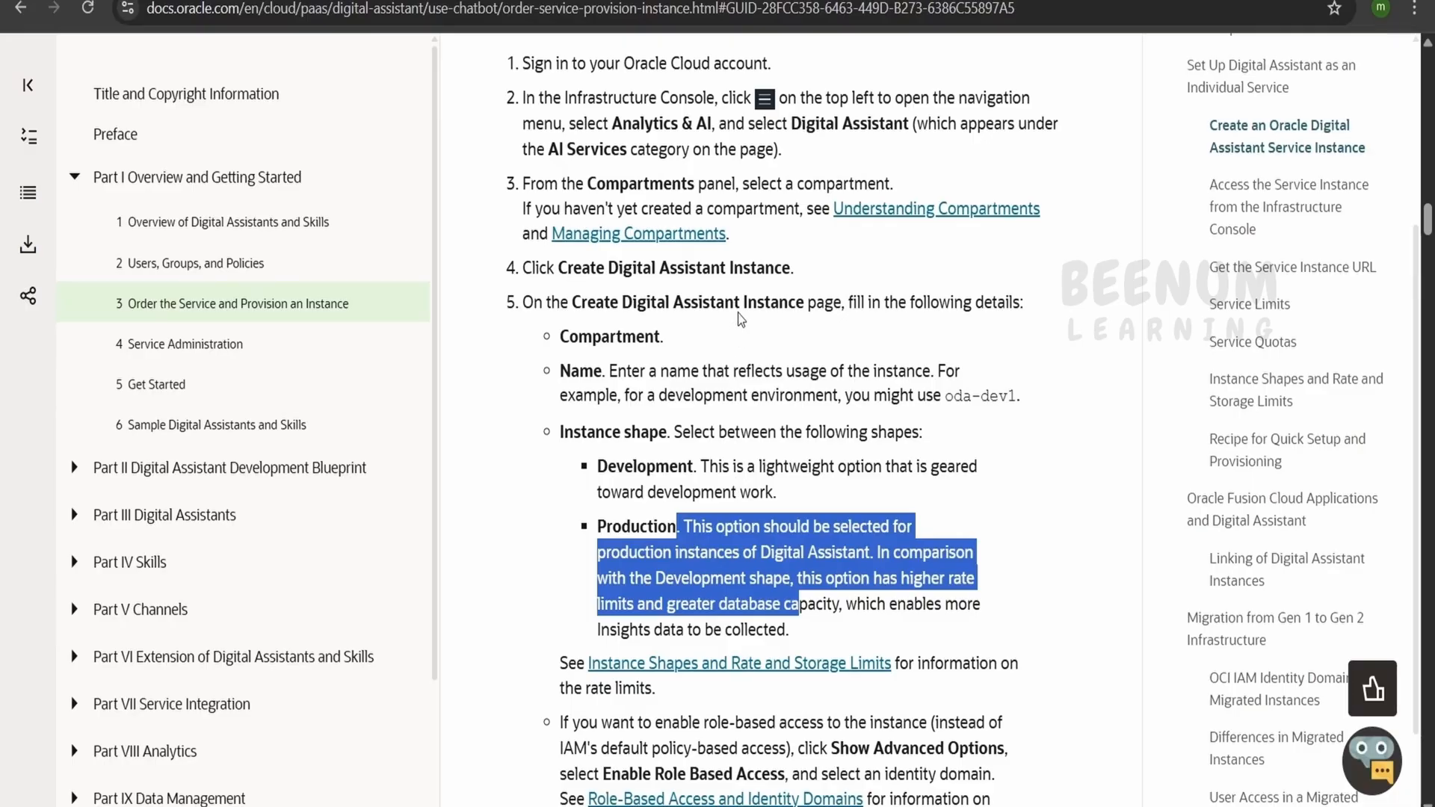
scroll(738, 312, "up", 1)
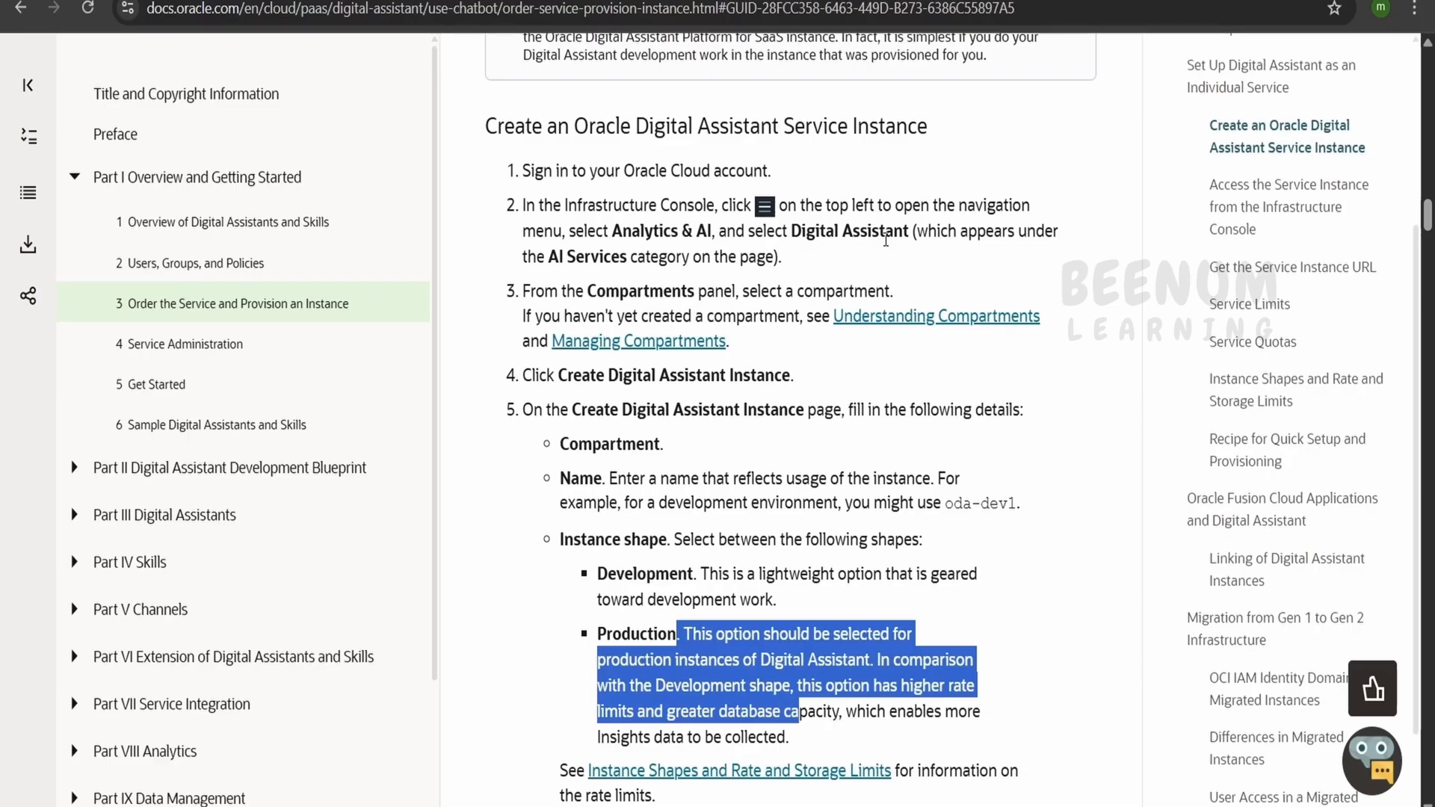
scroll(751, 404, "down", 5)
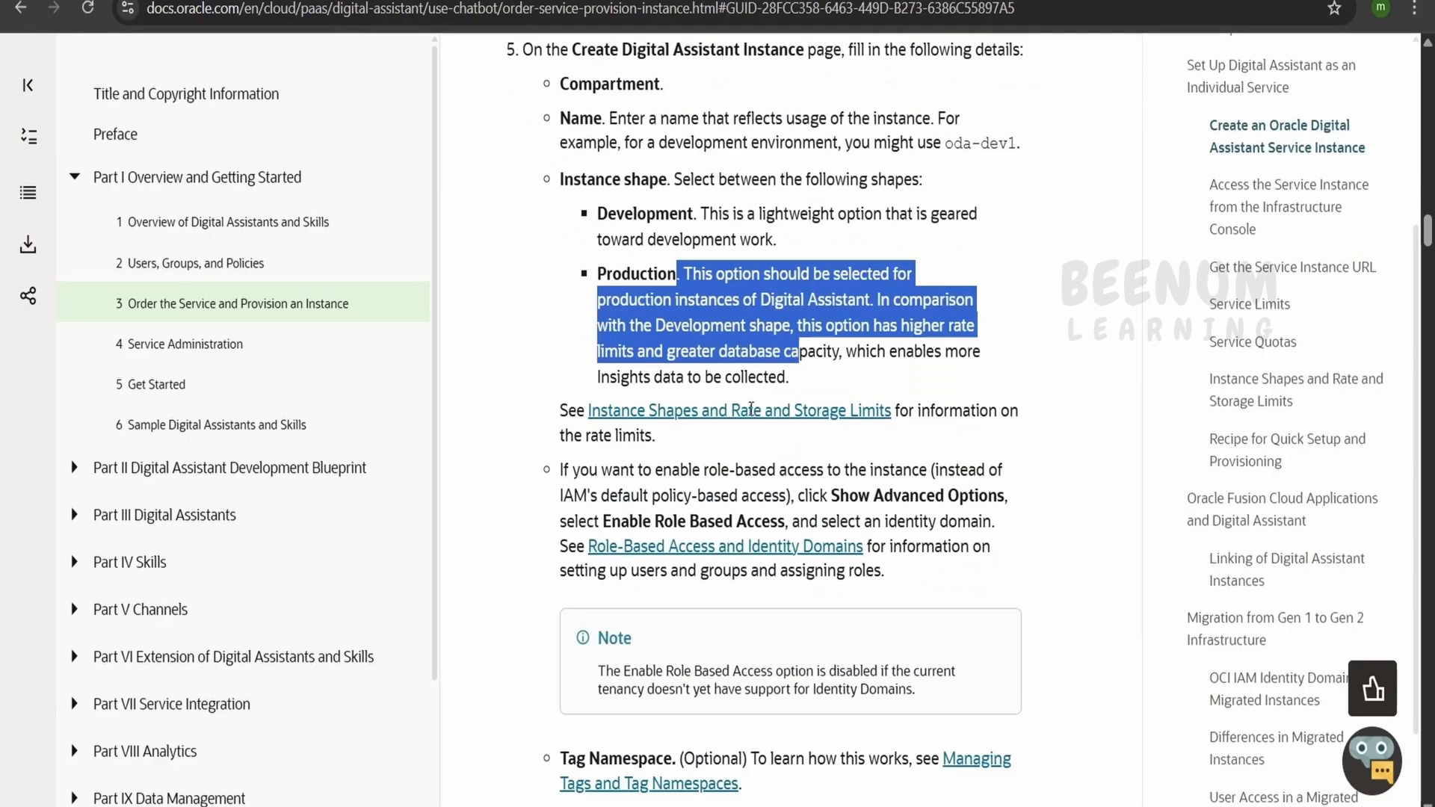
scroll(750, 408, "down", 1)
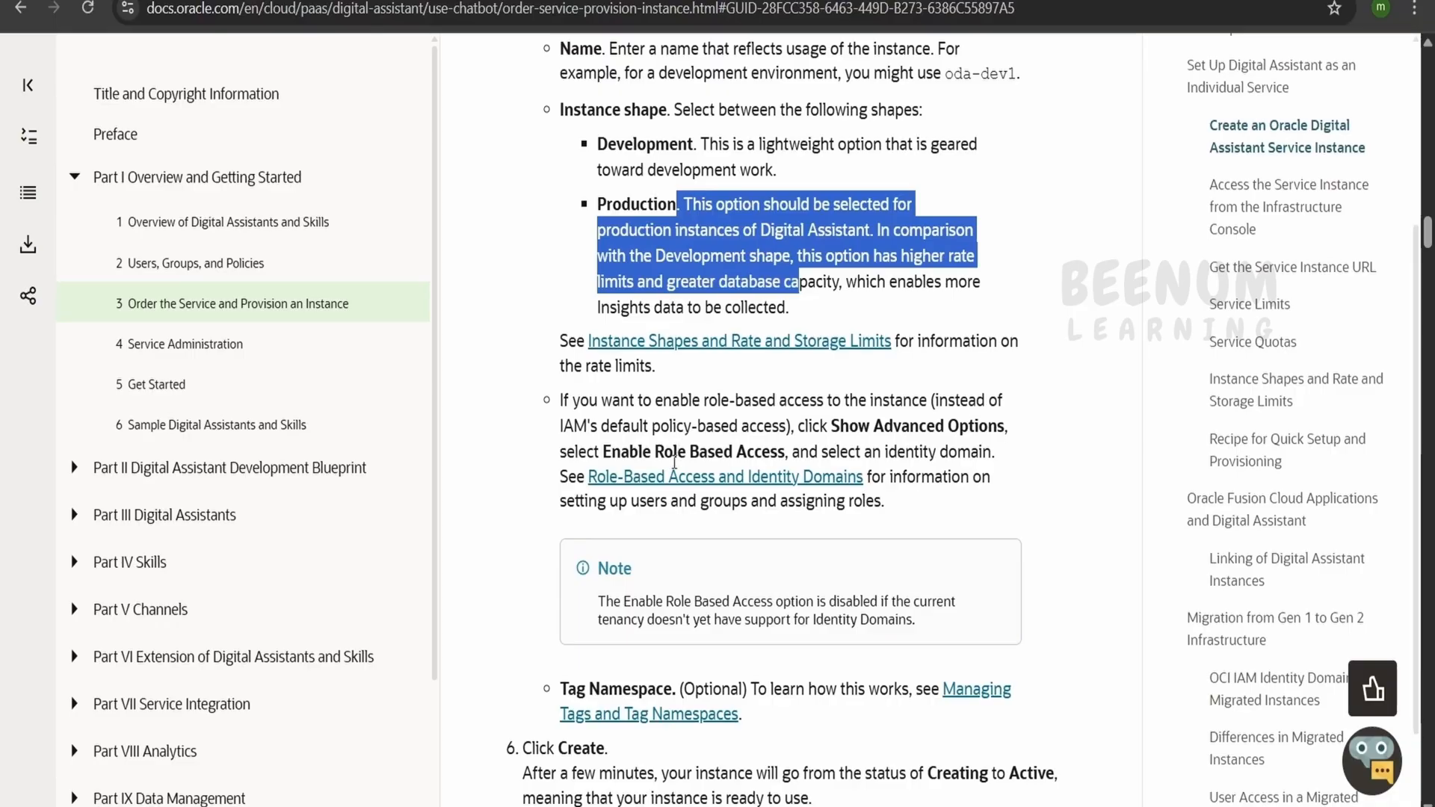
scroll(675, 461, "down", 3)
scroll(690, 491, "down", 1)
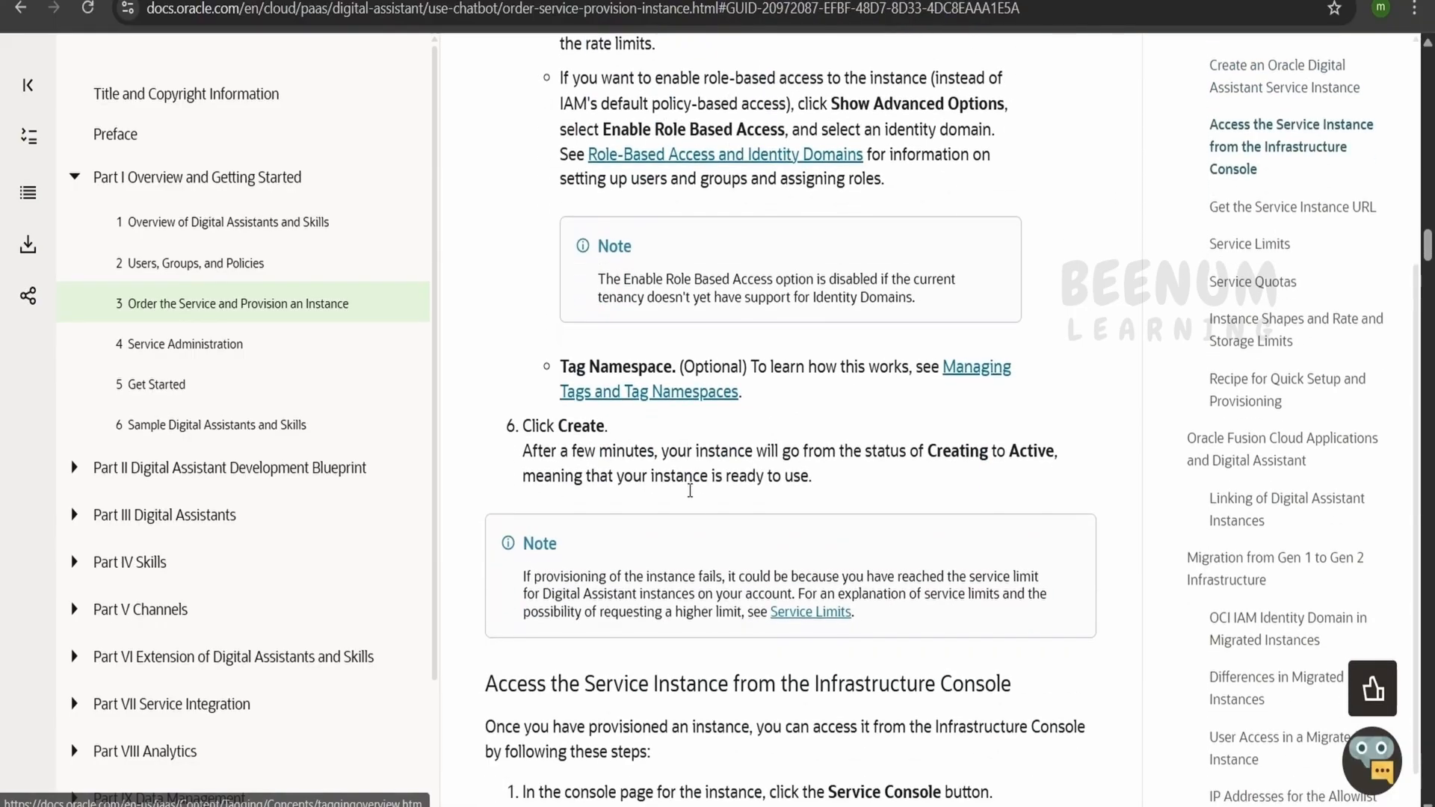
scroll(690, 491, "down", 3)
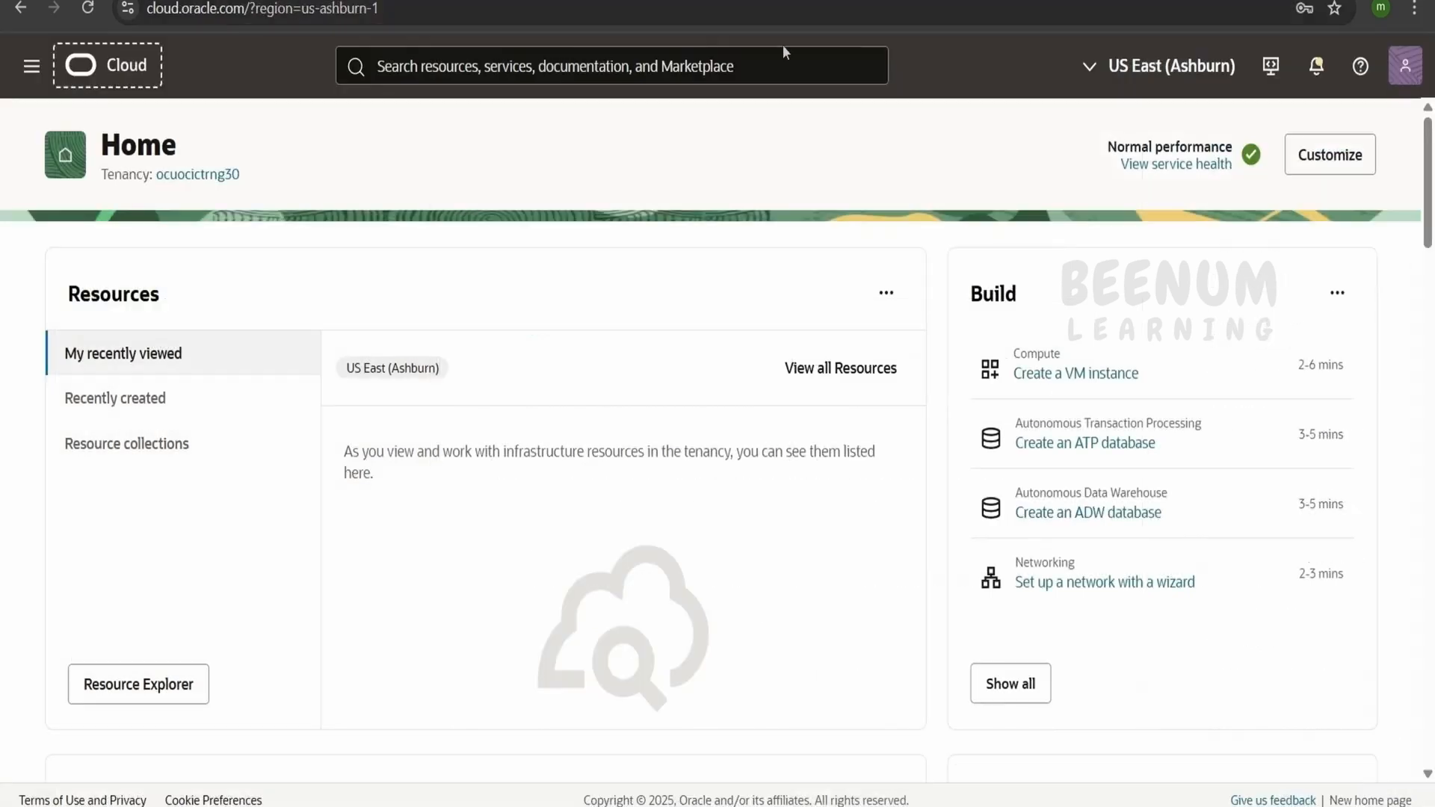
Open the Digital Assistant service under Analytics & AI in the Oracle Cloud console
left_click(31, 66)
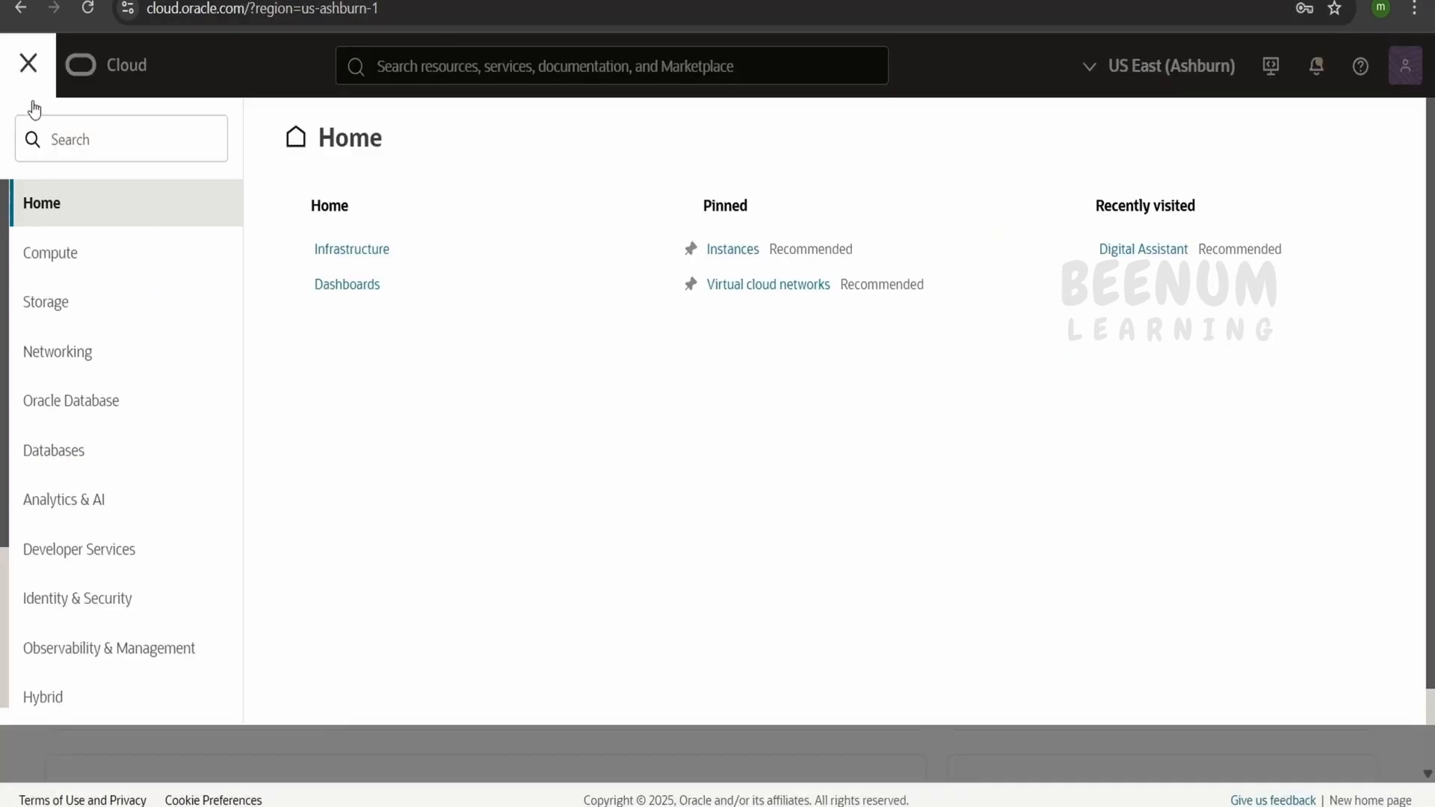
left_click(82, 501)
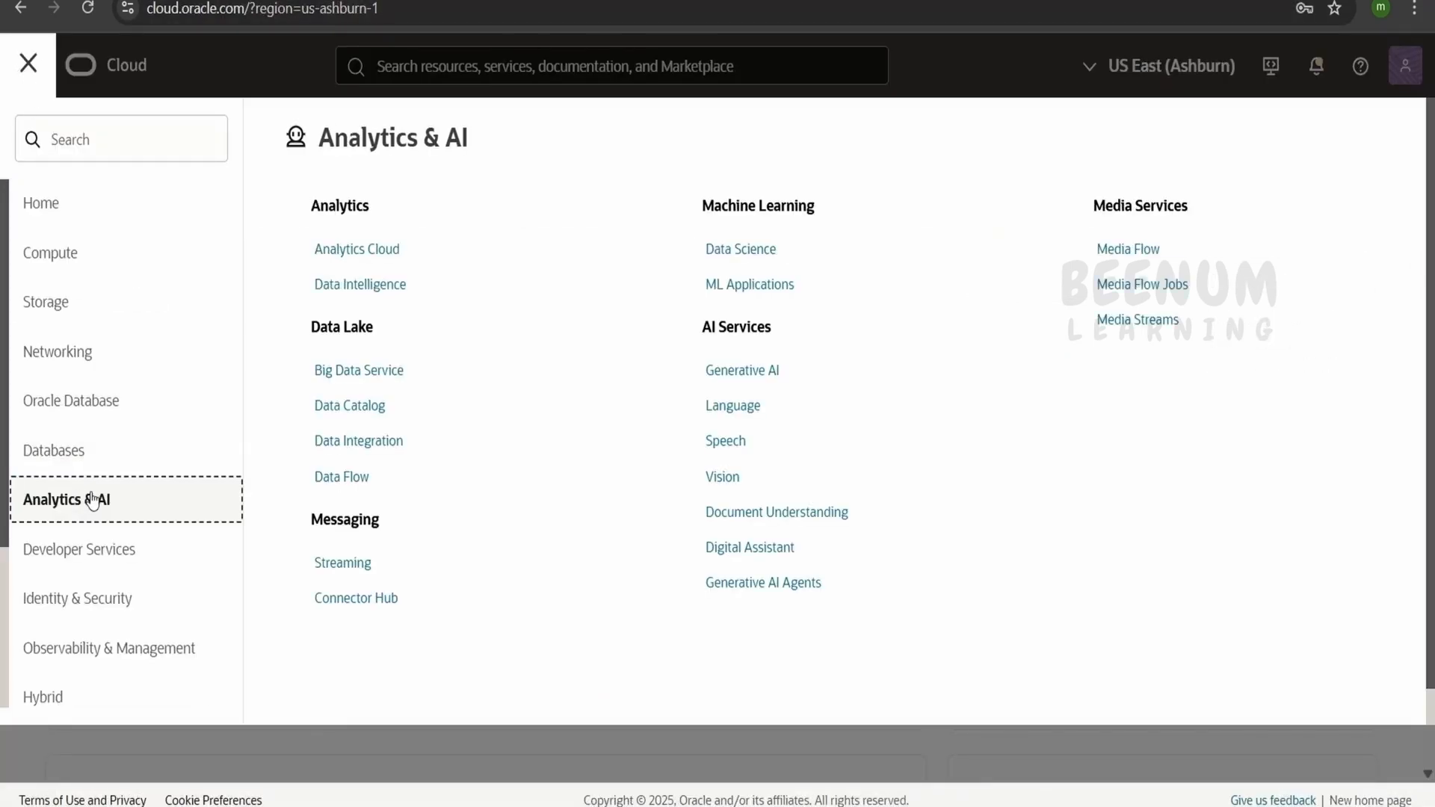
left_click(757, 551)
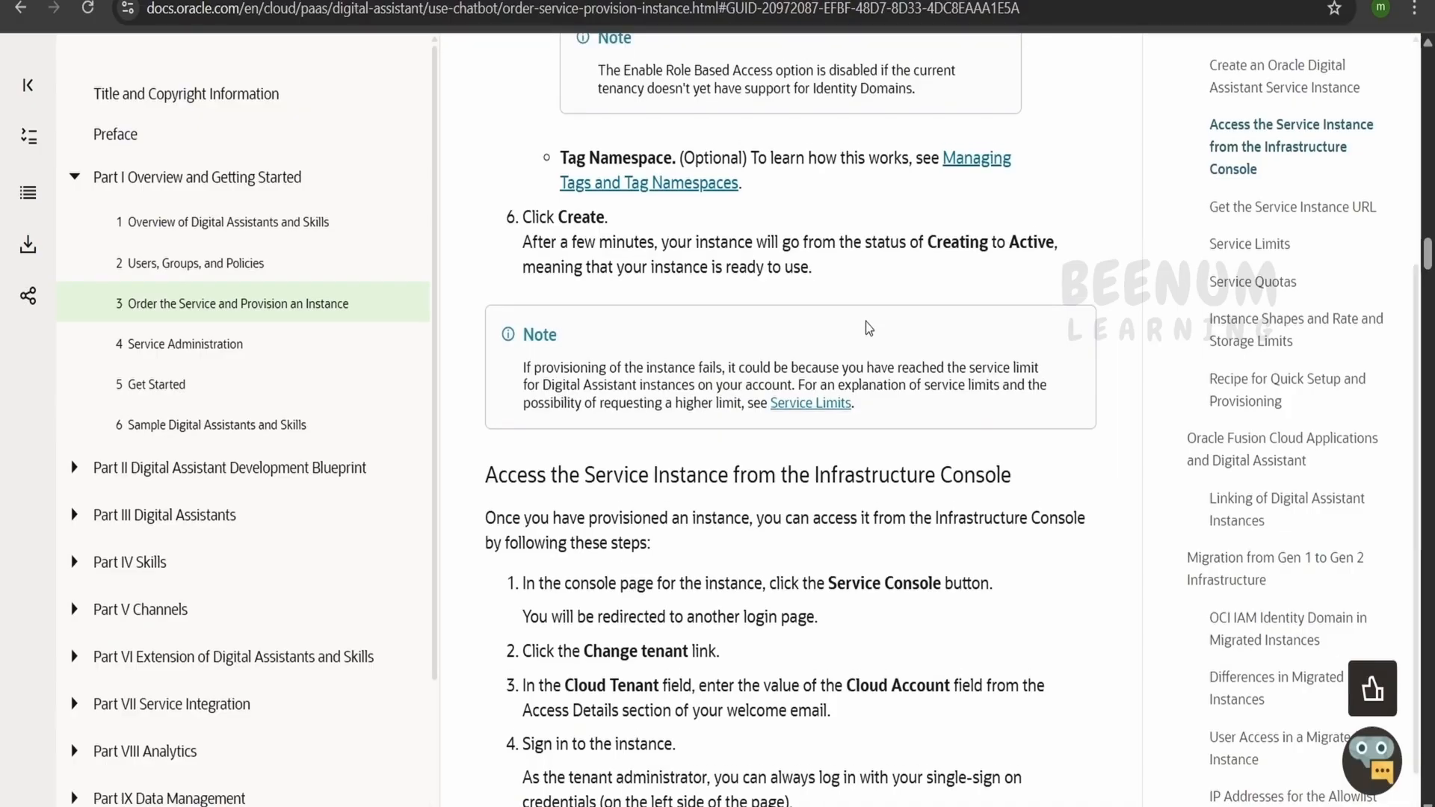
Recheck the documented instance options, and fill in a new digital assistant instance named myodainstance with the Development shape
scroll(866, 321, "up", 6)
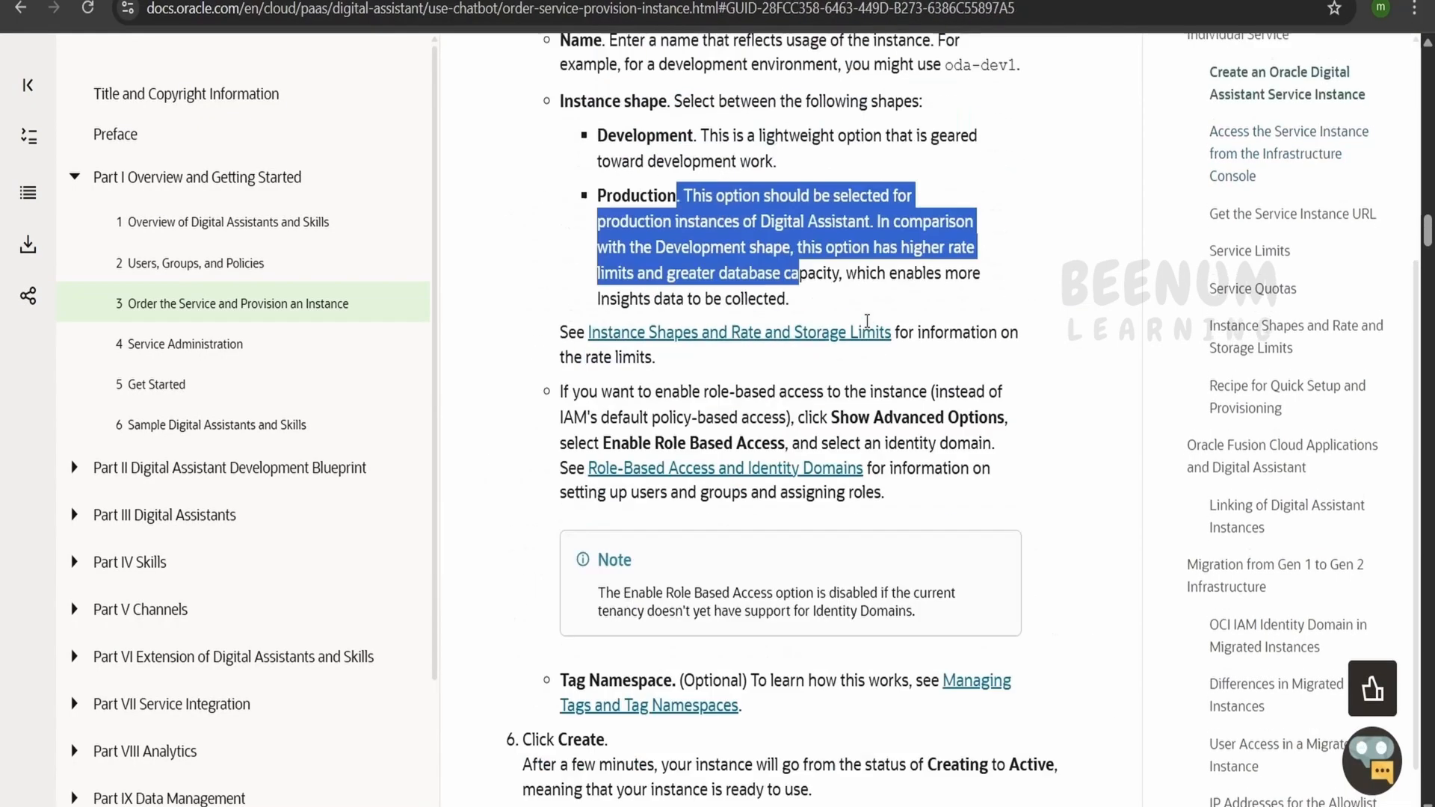
left_click(706, 463)
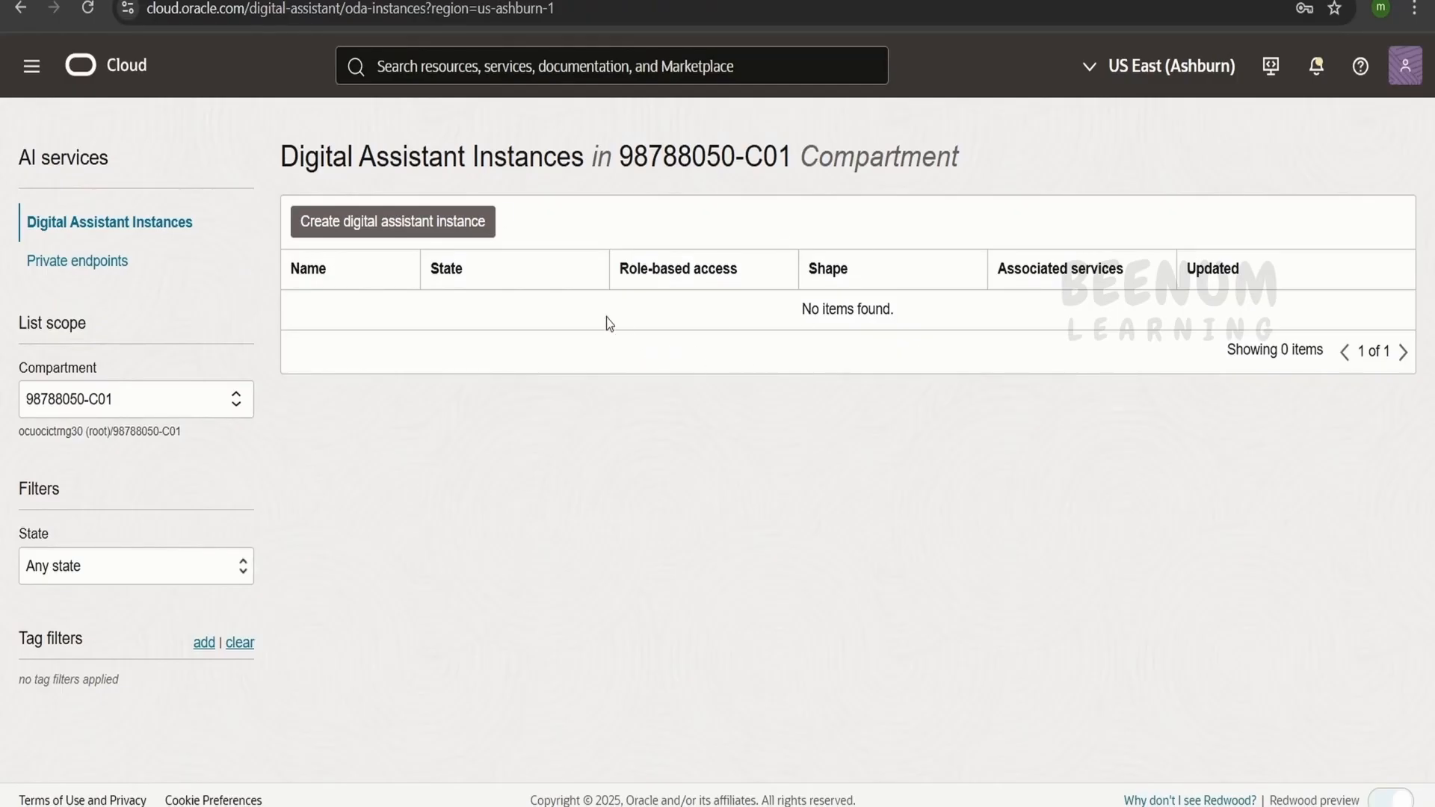
left_click(464, 235)
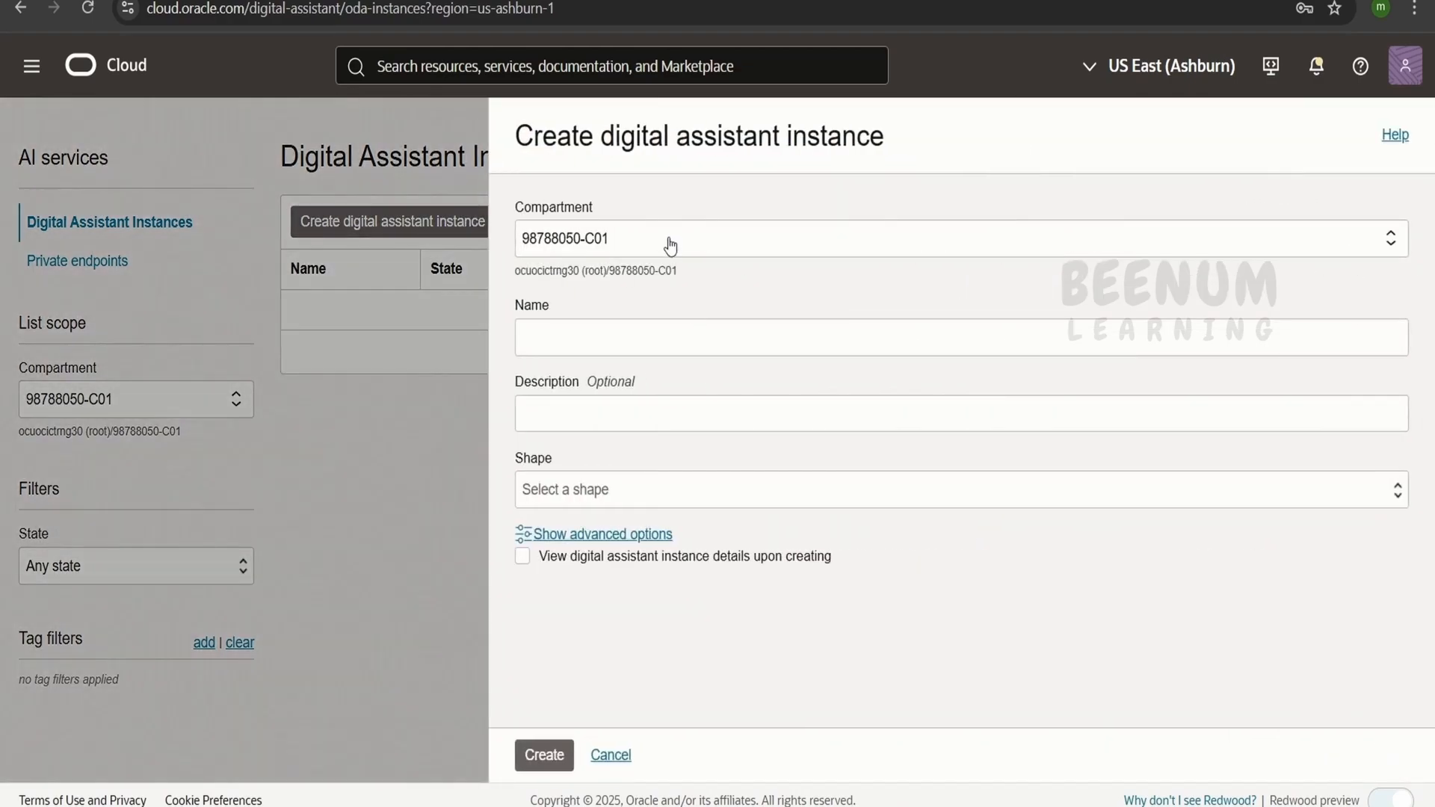
left_click(625, 335)
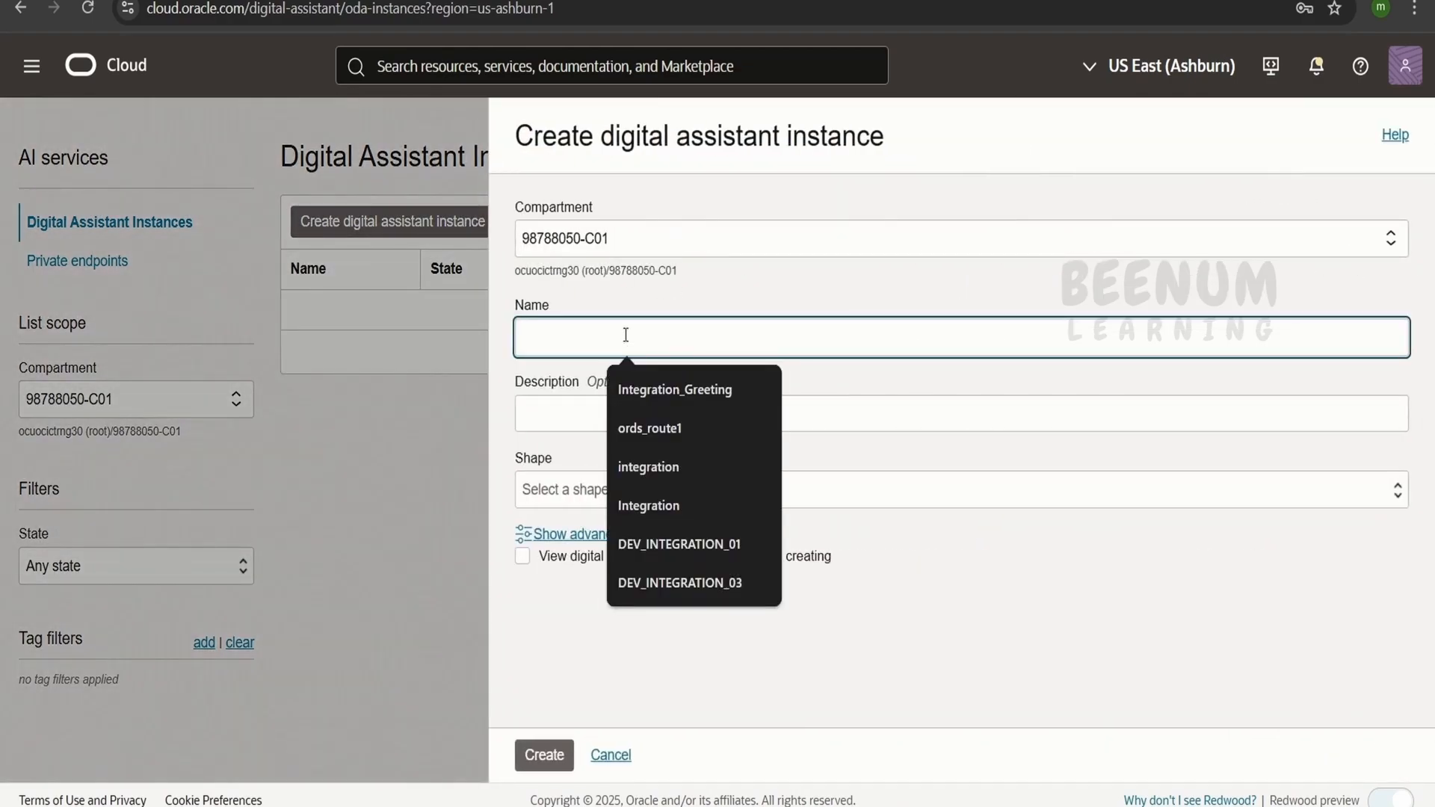
type("m")
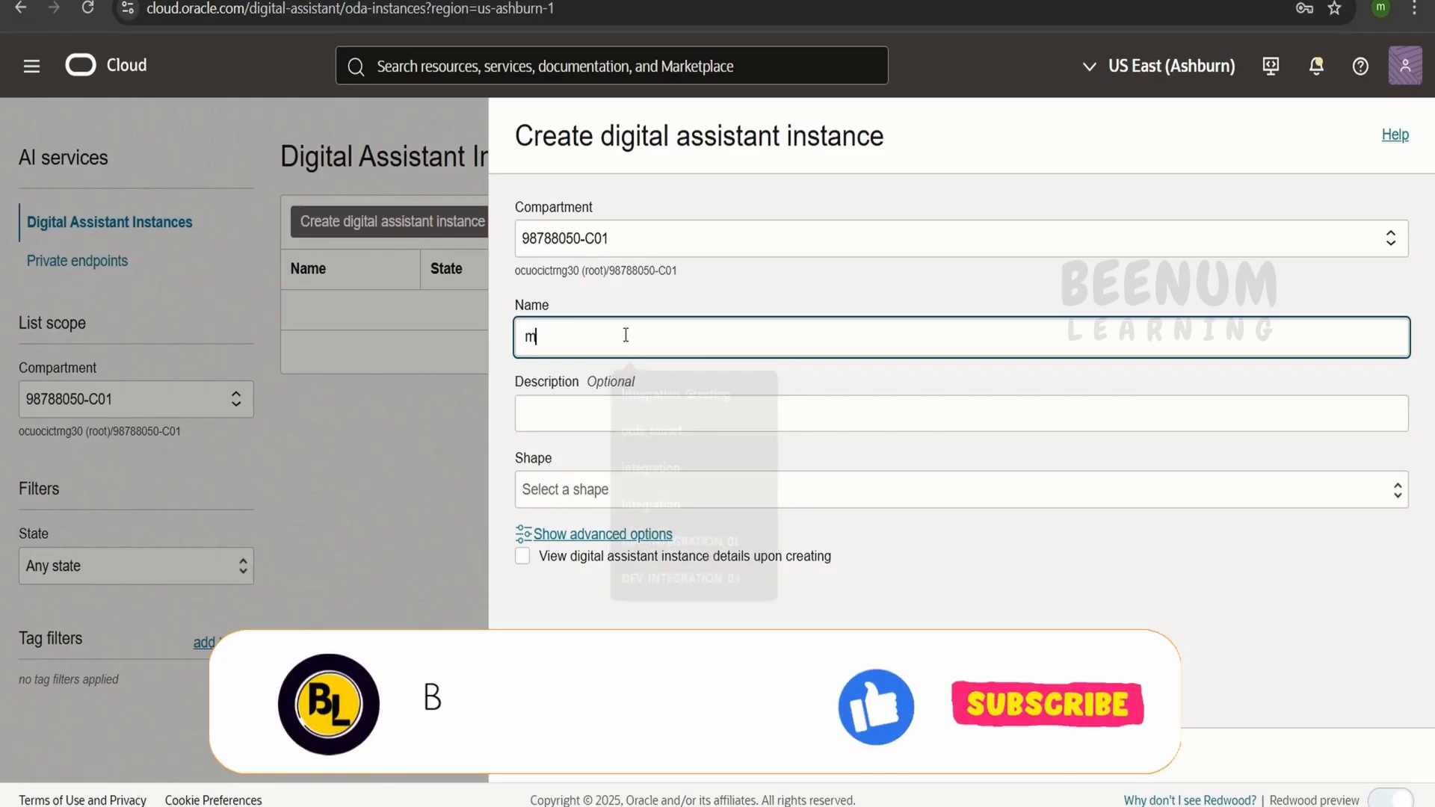
type("yodainstance")
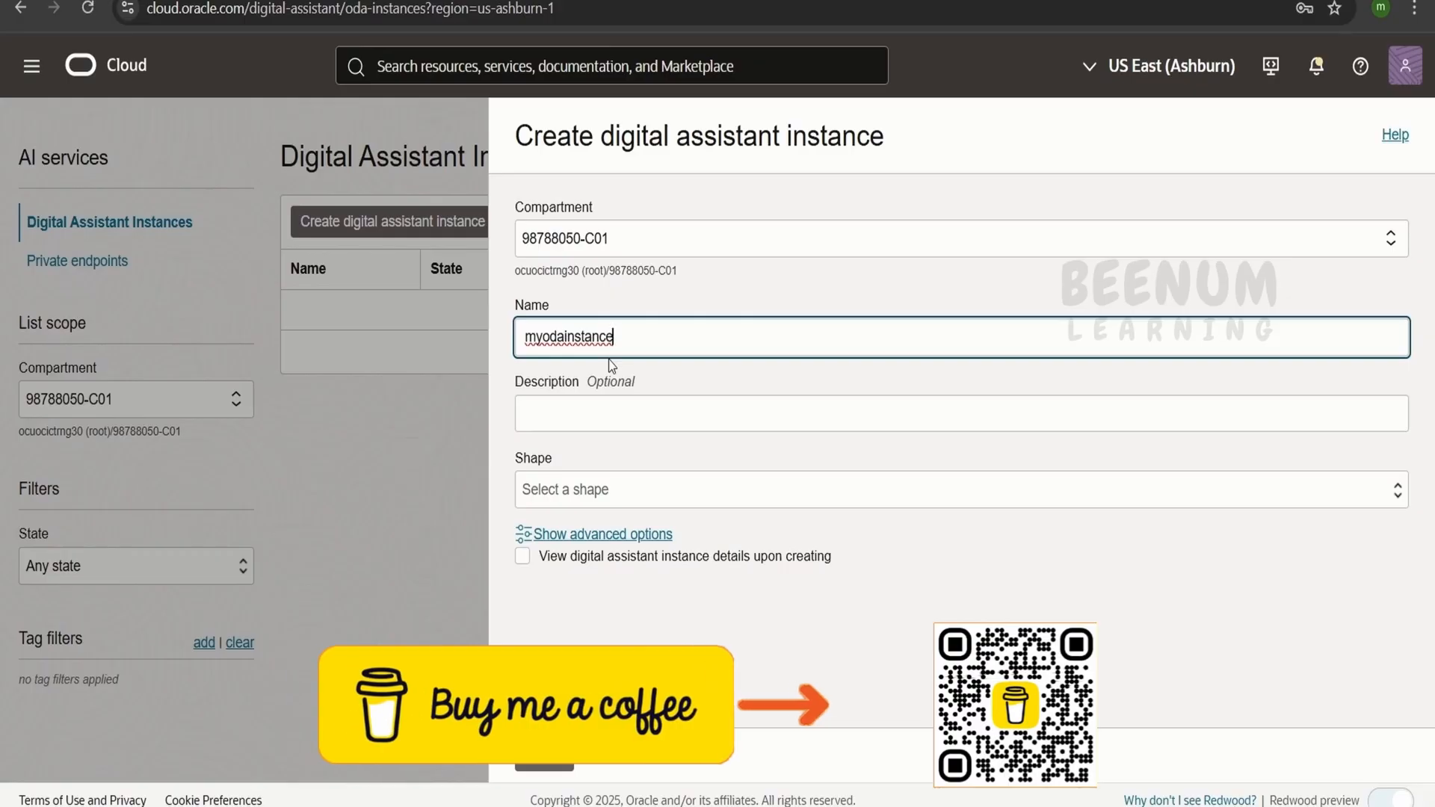
left_click(593, 488)
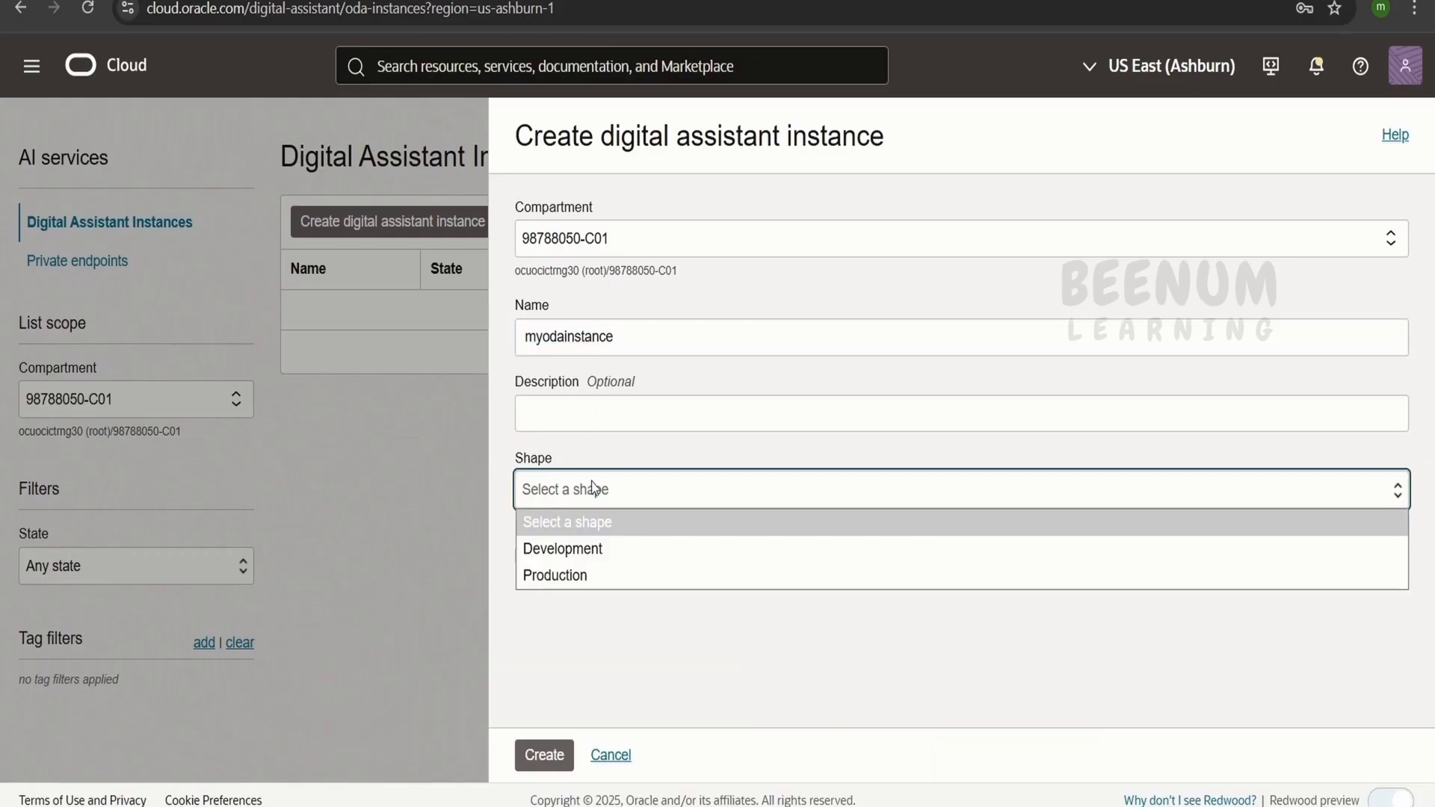
left_click(602, 551)
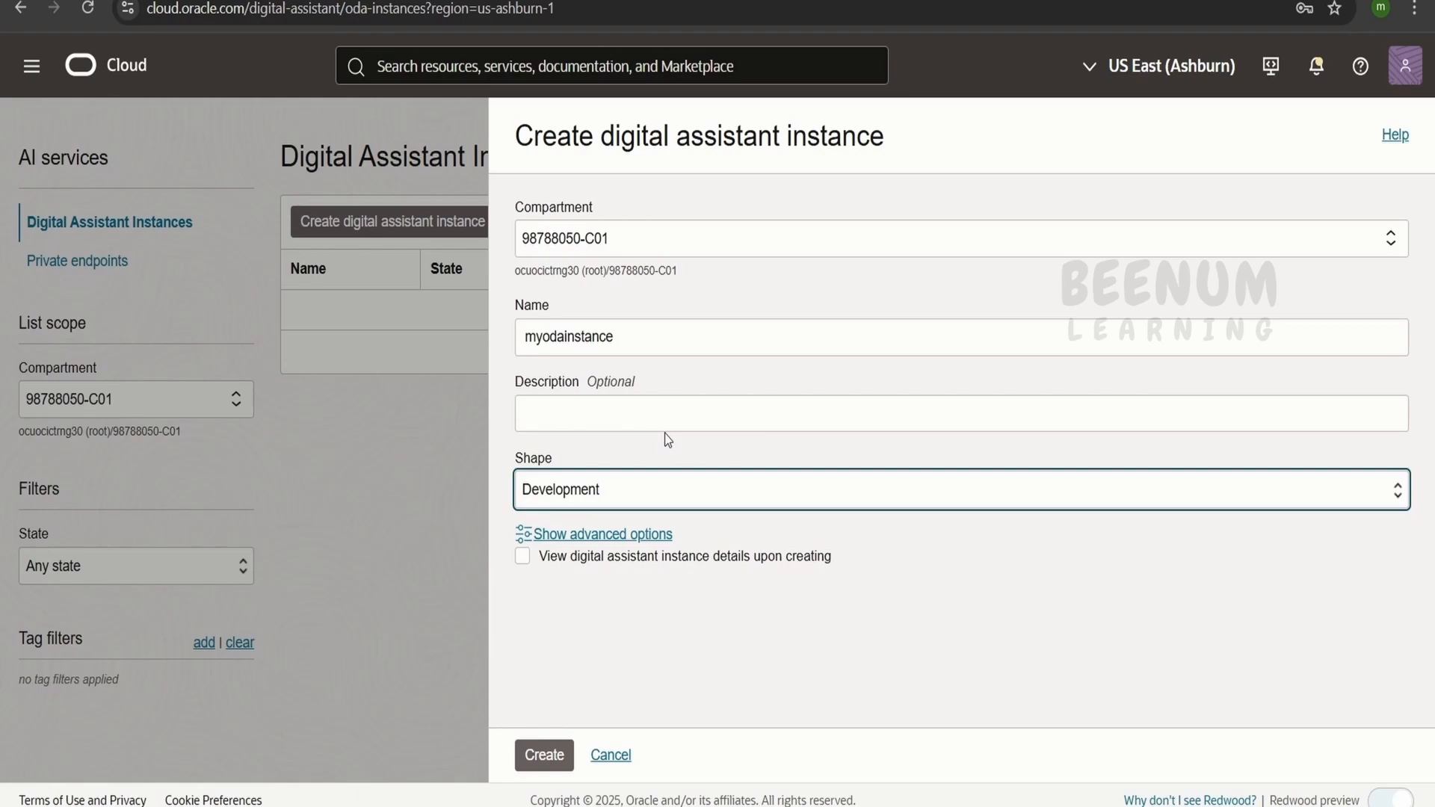
Enable viewing the instance details upon creating, and reuse the name myodainstance as the description
left_click(522, 556)
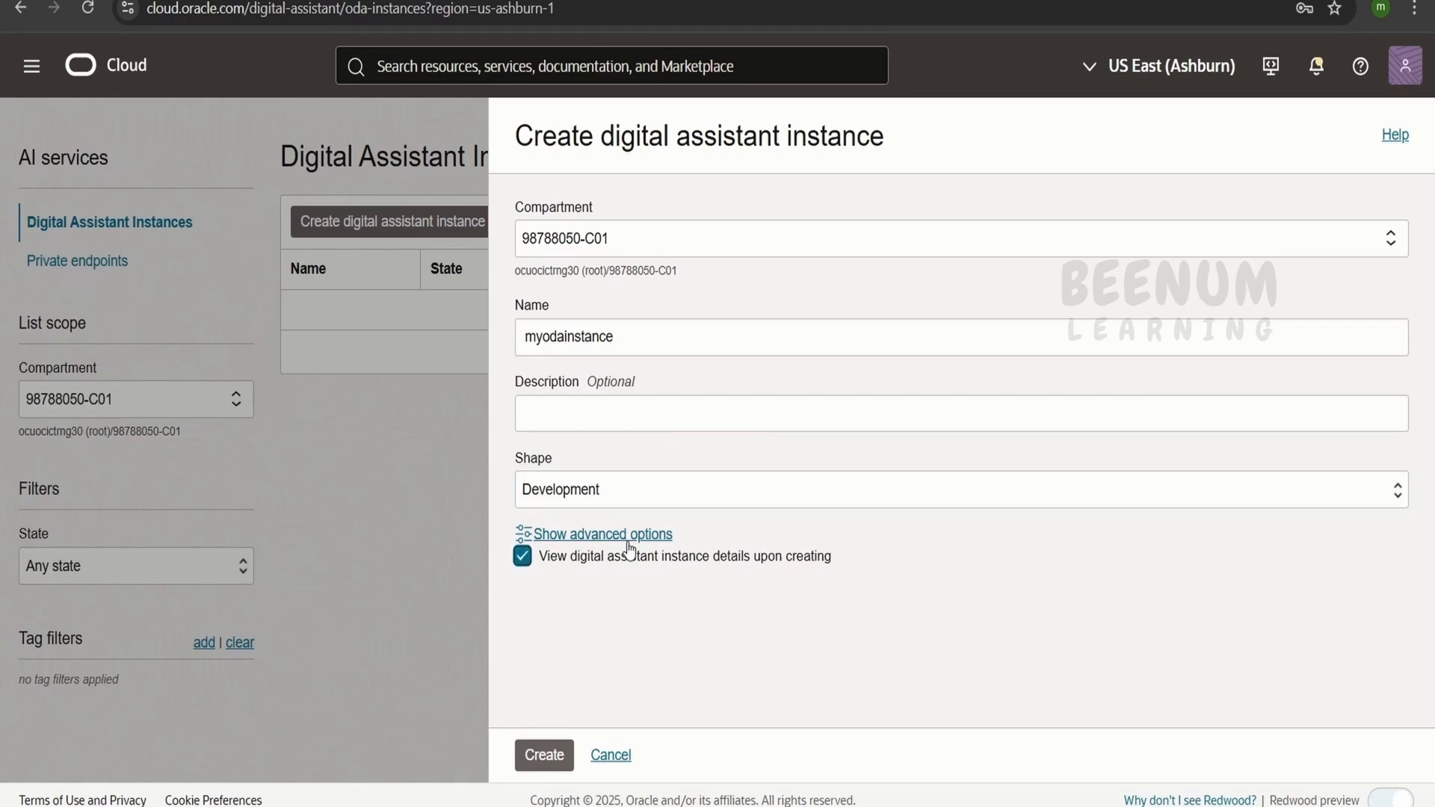
left_click(574, 418)
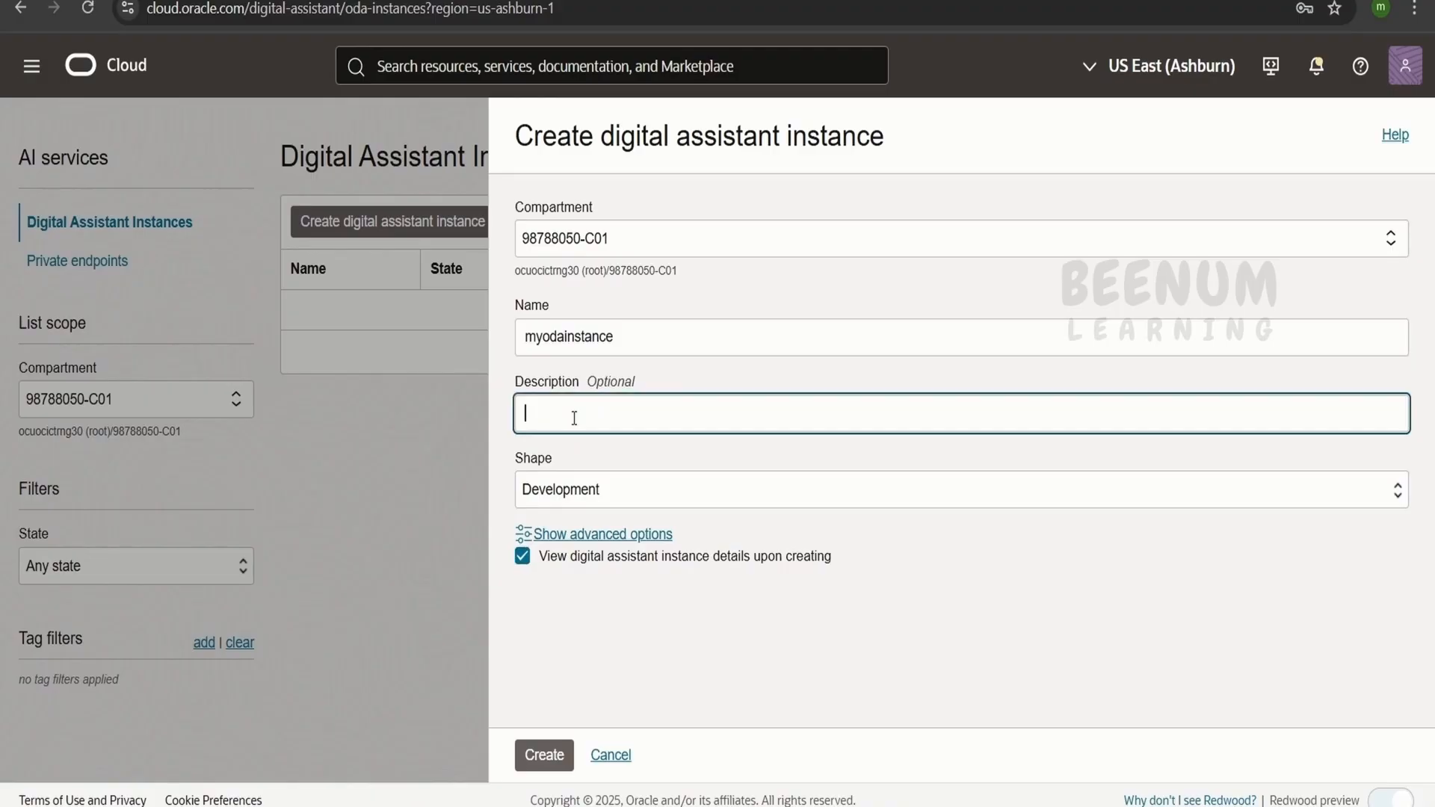
double_click(584, 336)
key("ctrl+c")
left_click(618, 415)
key("ctrl+v")
Check the advanced tagging options of the new instance and submit it for creation
left_click(635, 537)
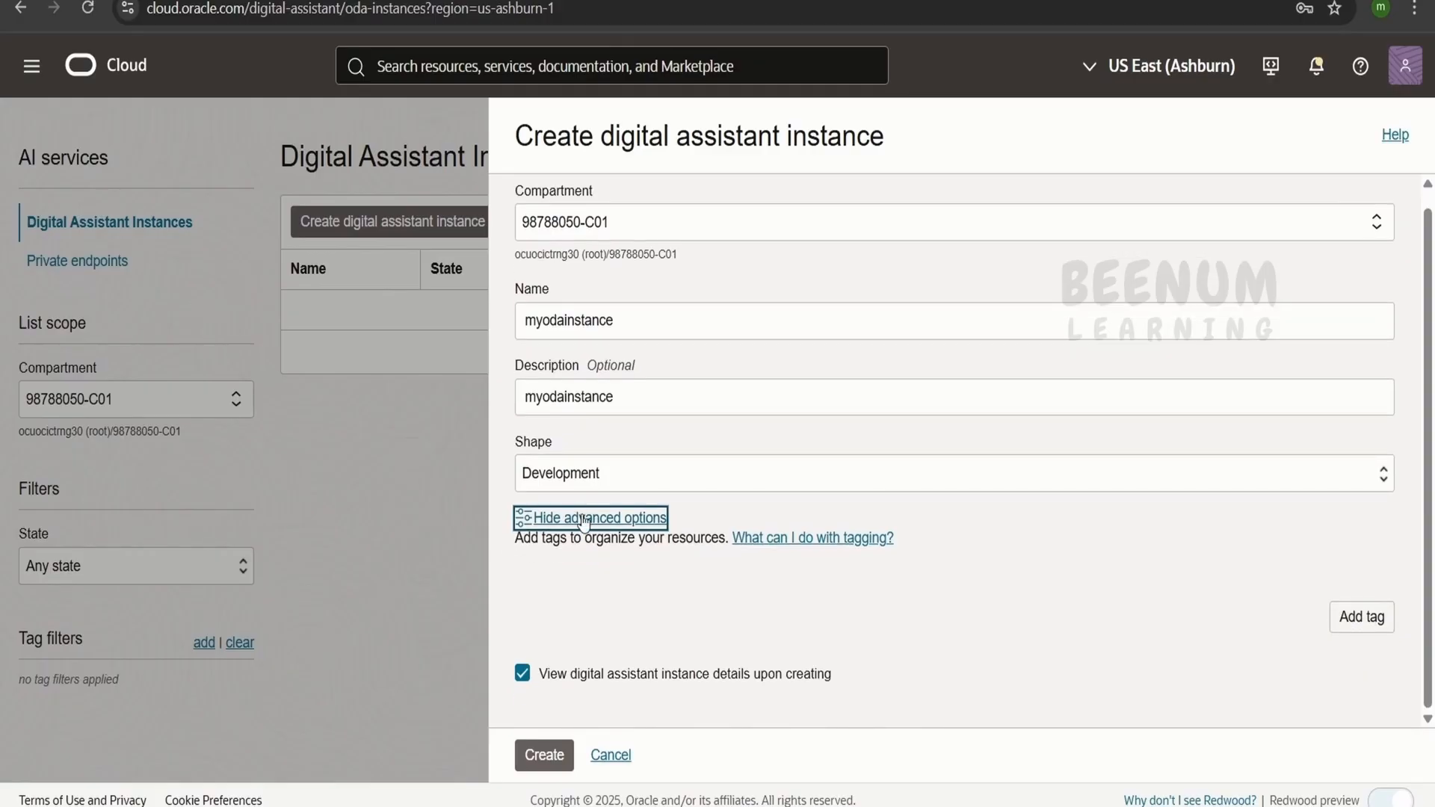
left_click(584, 532)
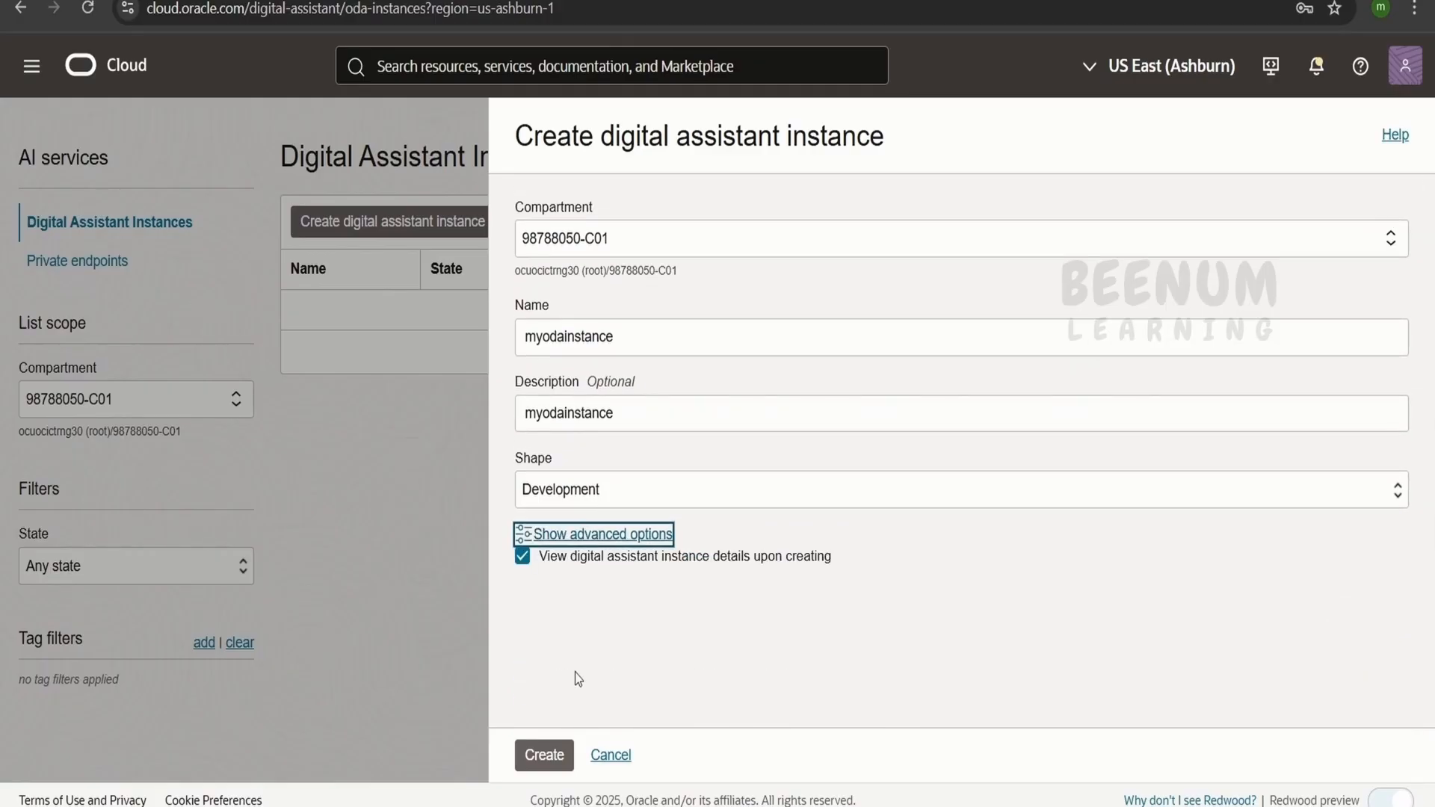
left_click(544, 755)
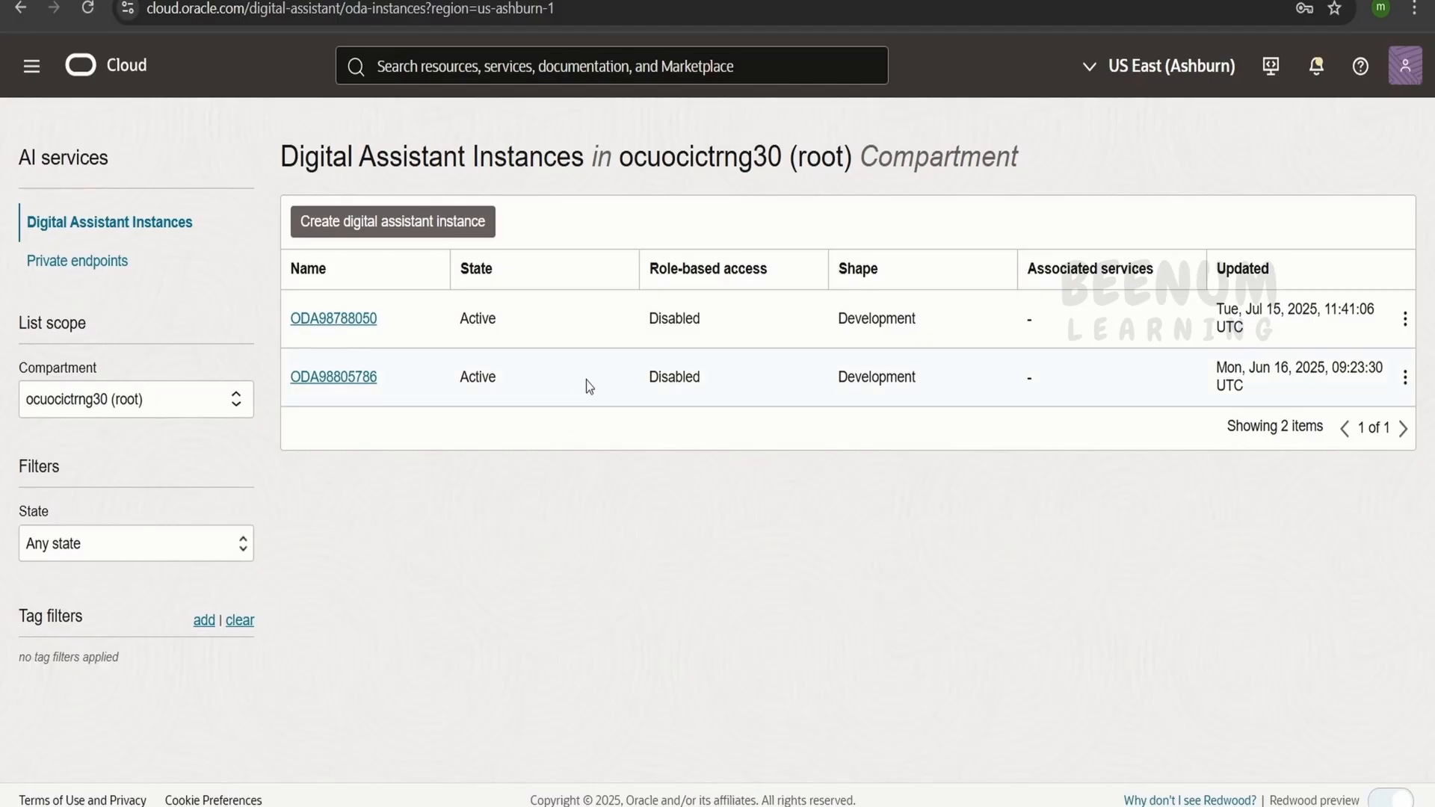
Open the most recently updated digital assistant instance in the root compartment and look through its details and metrics
left_click(354, 322)
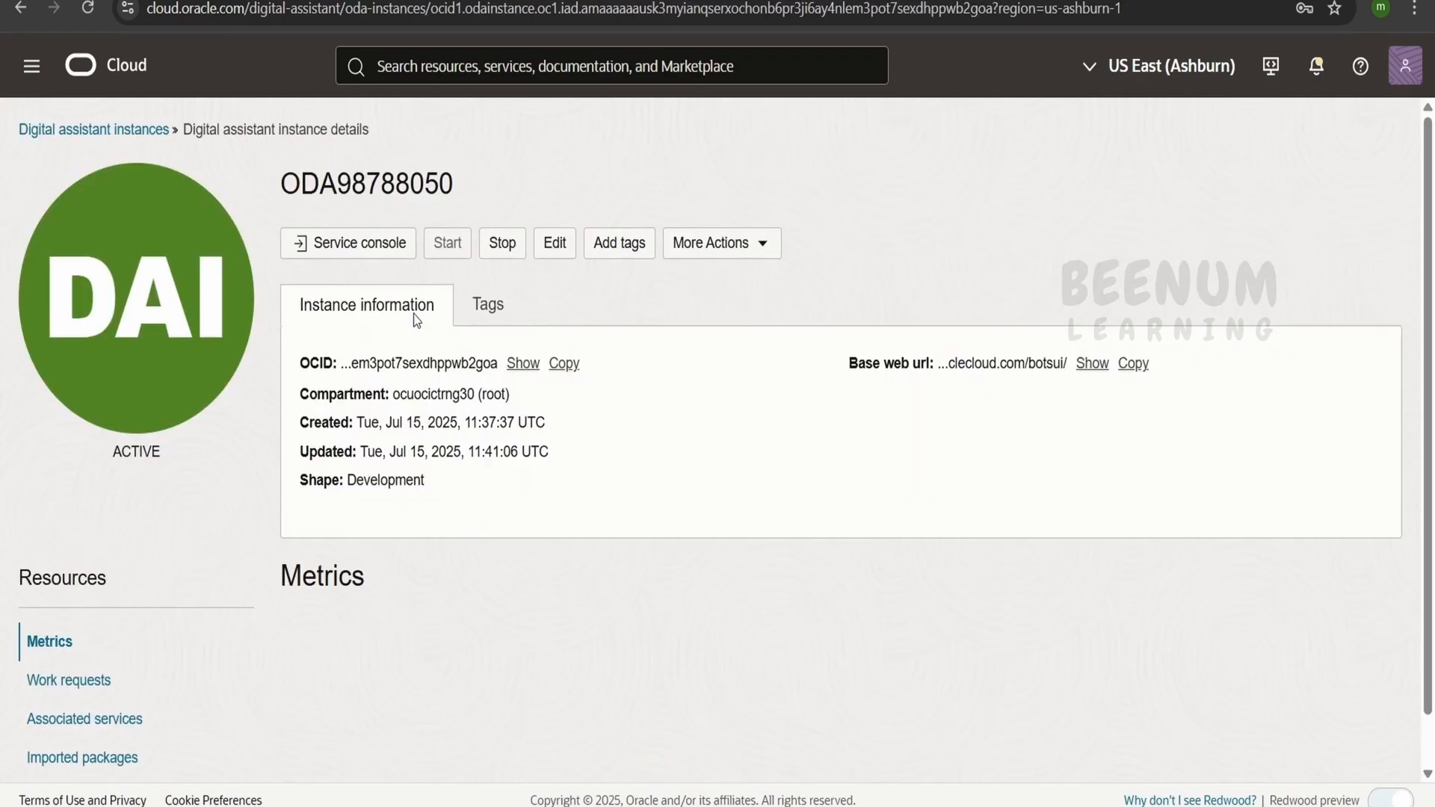
scroll(537, 381, "down", 4)
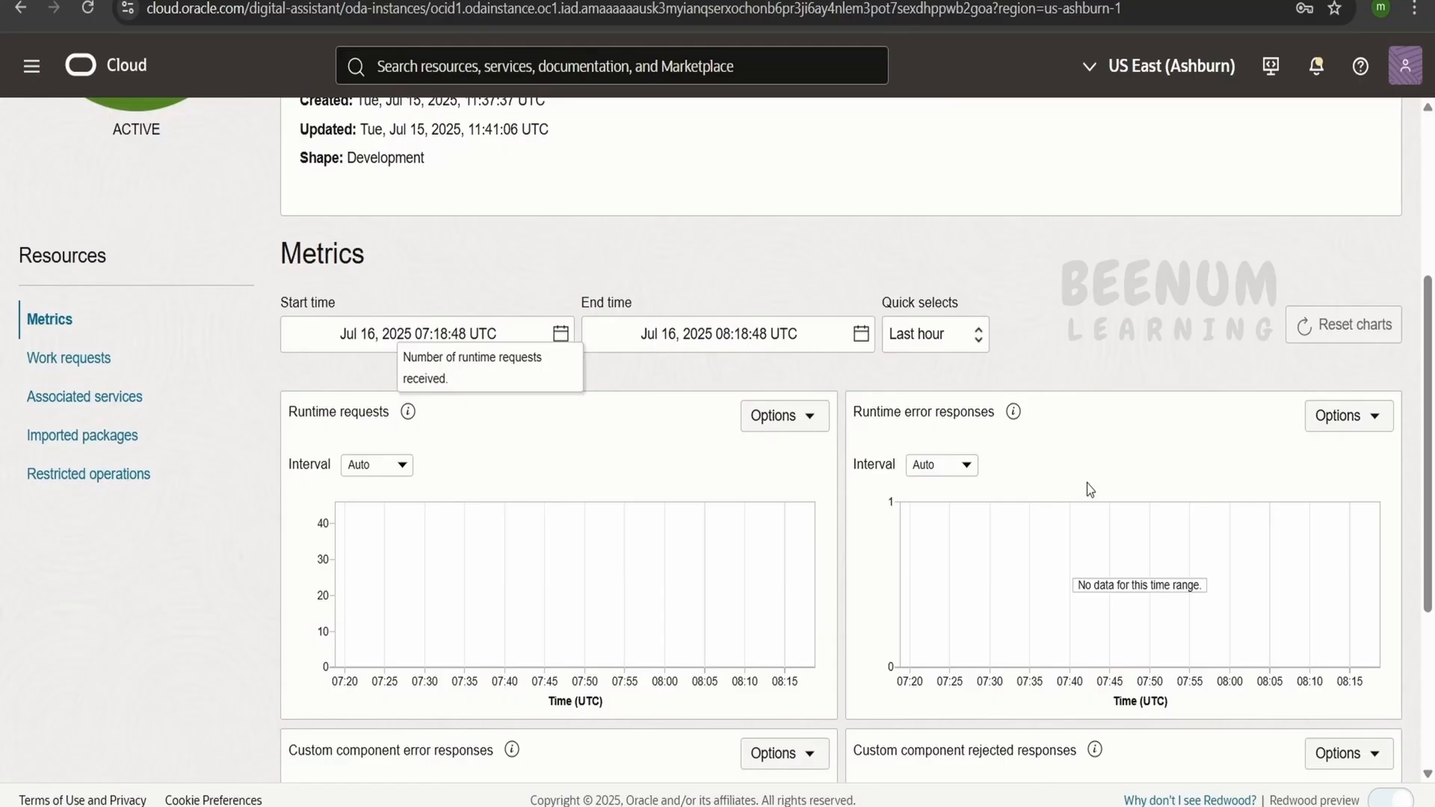
scroll(1080, 490, "down", 4)
scroll(692, 662, "up", 8)
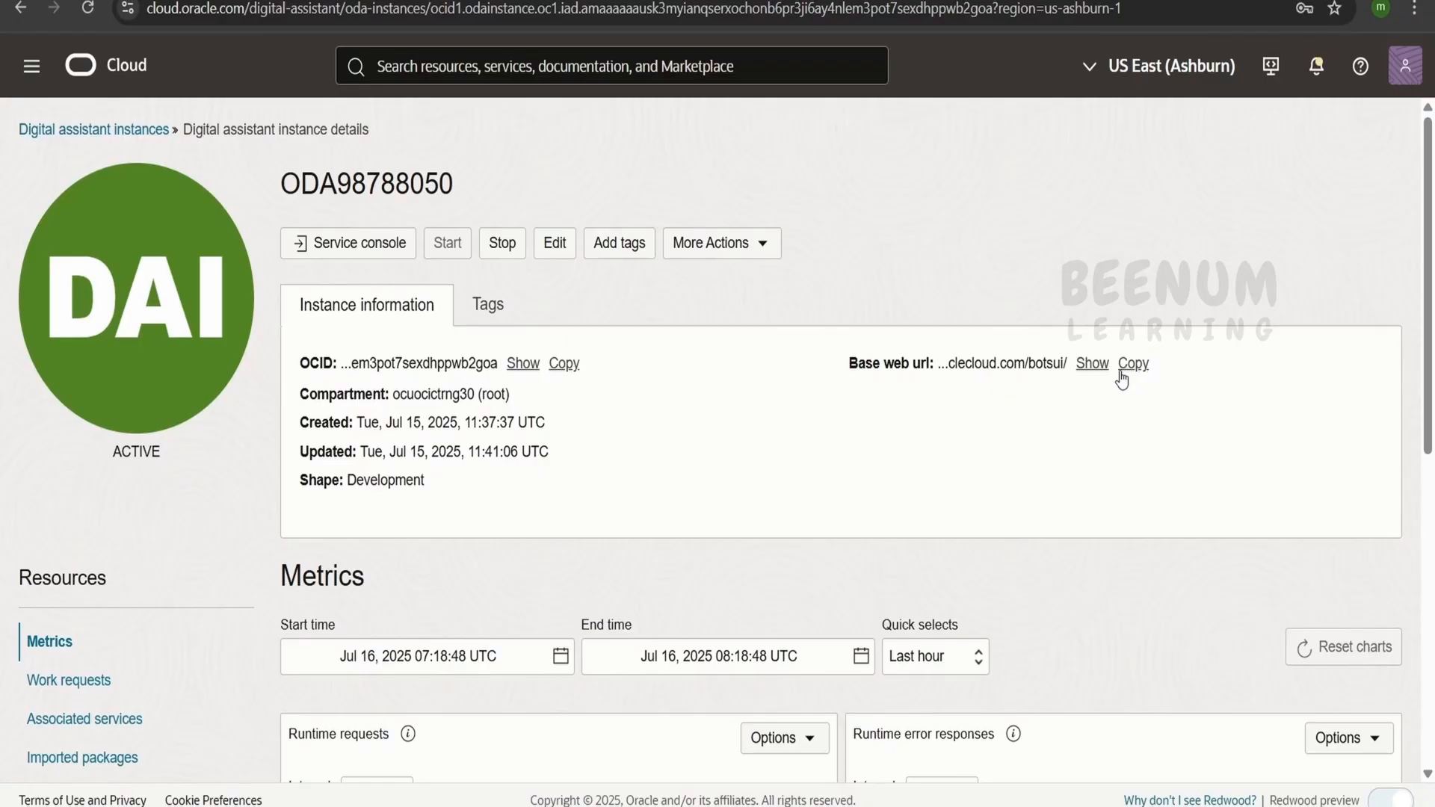
Launch the instance's service console, signing in with the saved lab user account of the same tenancy
left_click(349, 251)
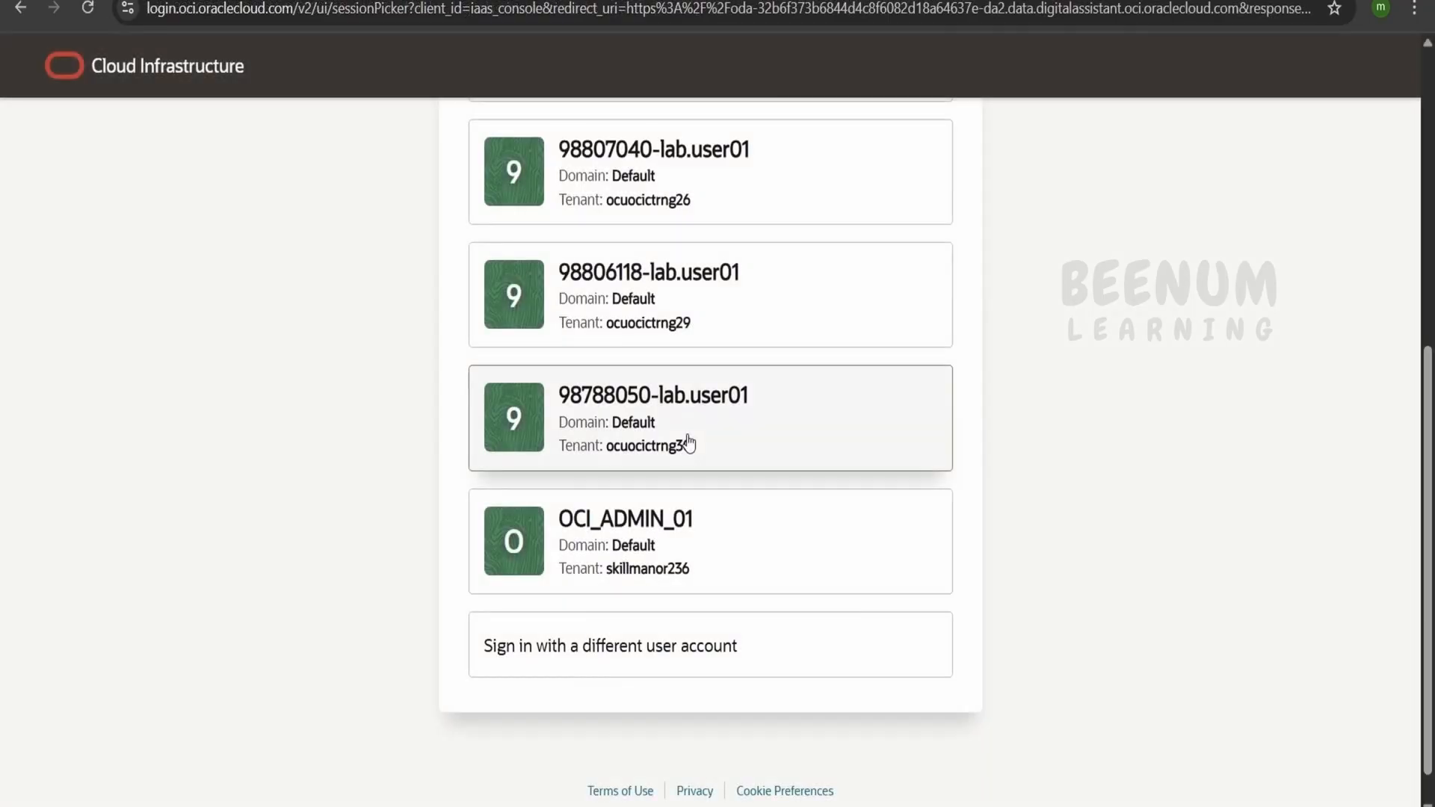
left_click(692, 428)
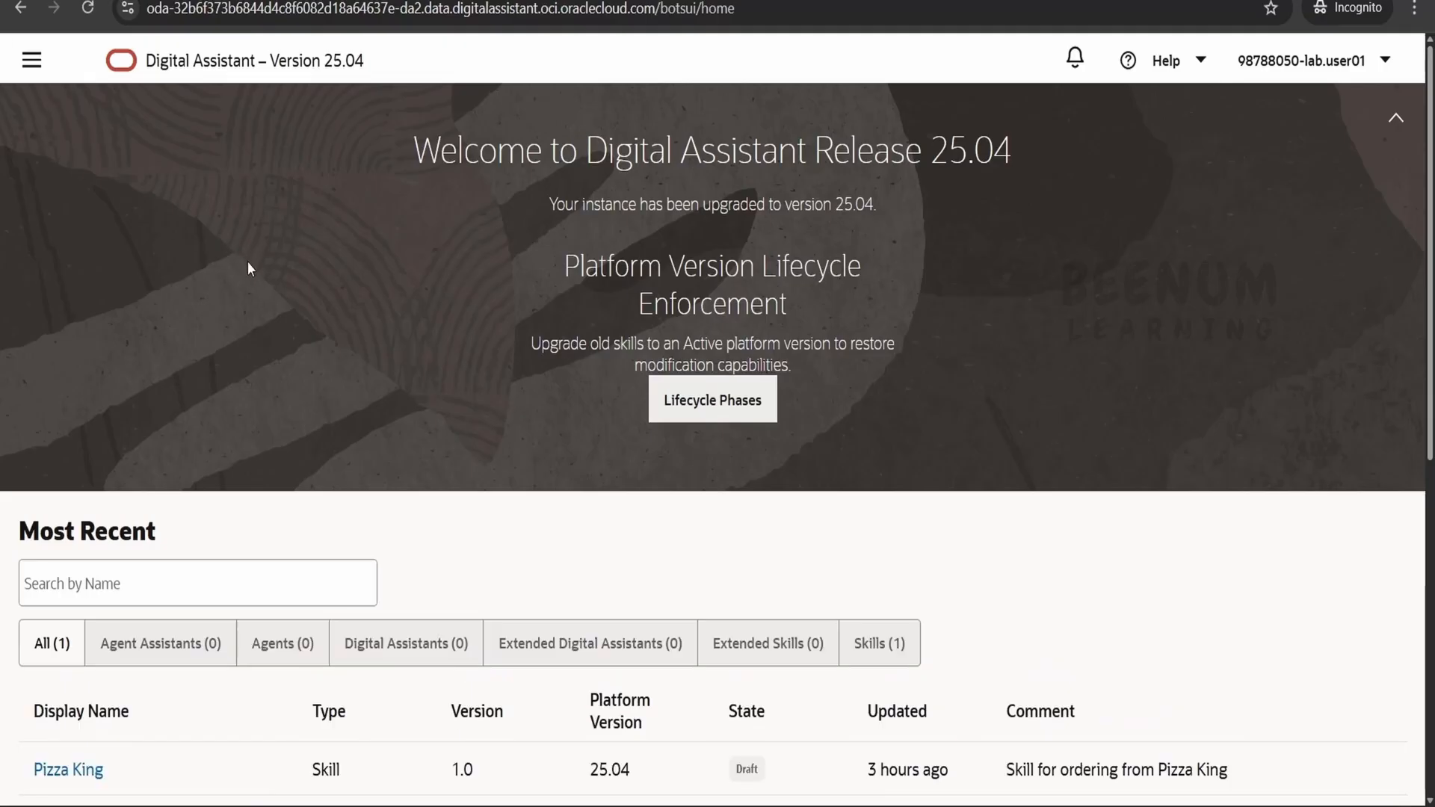
Expand the Development and Settings sections of the Digital Assistant navigation and examine their entries
left_click(30, 74)
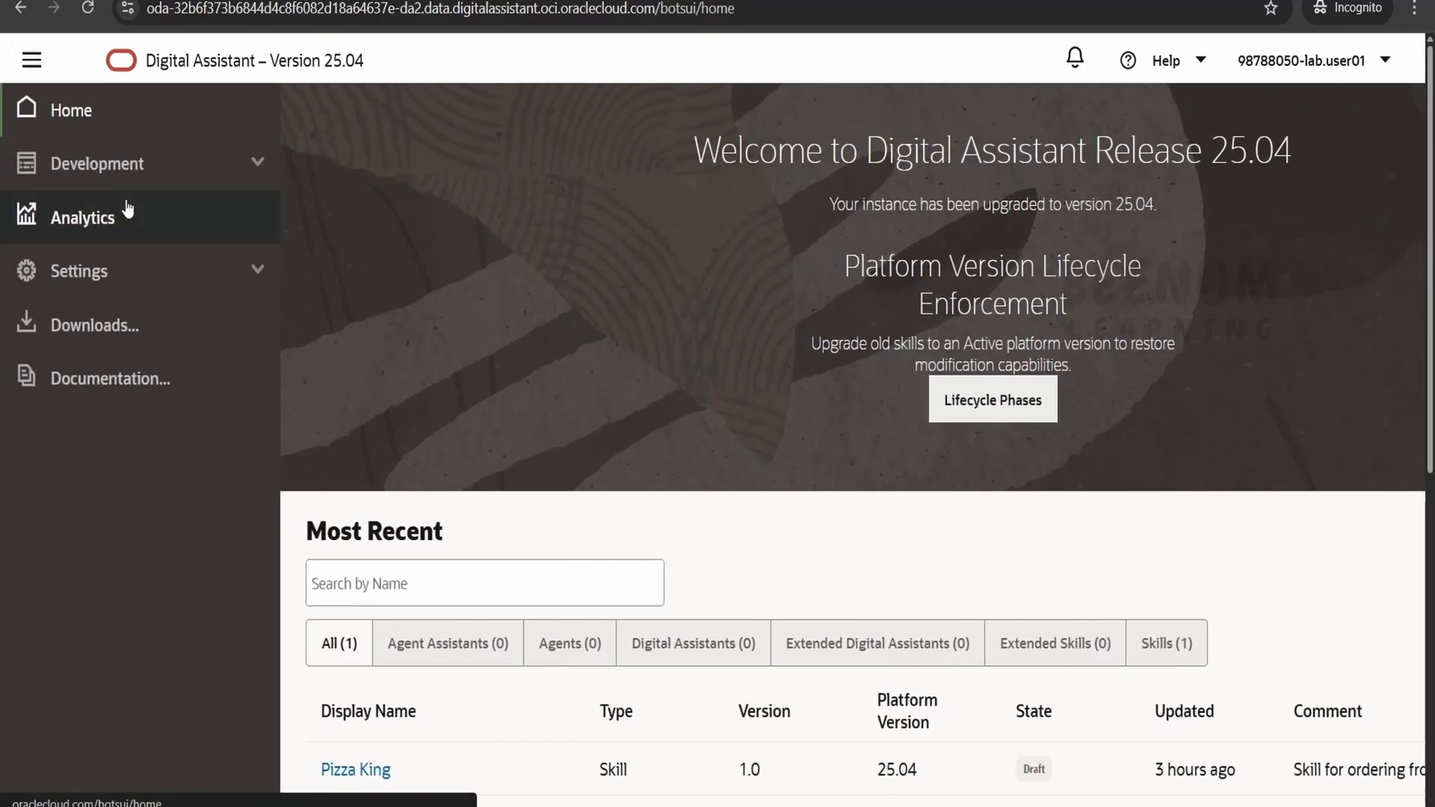
left_click(191, 169)
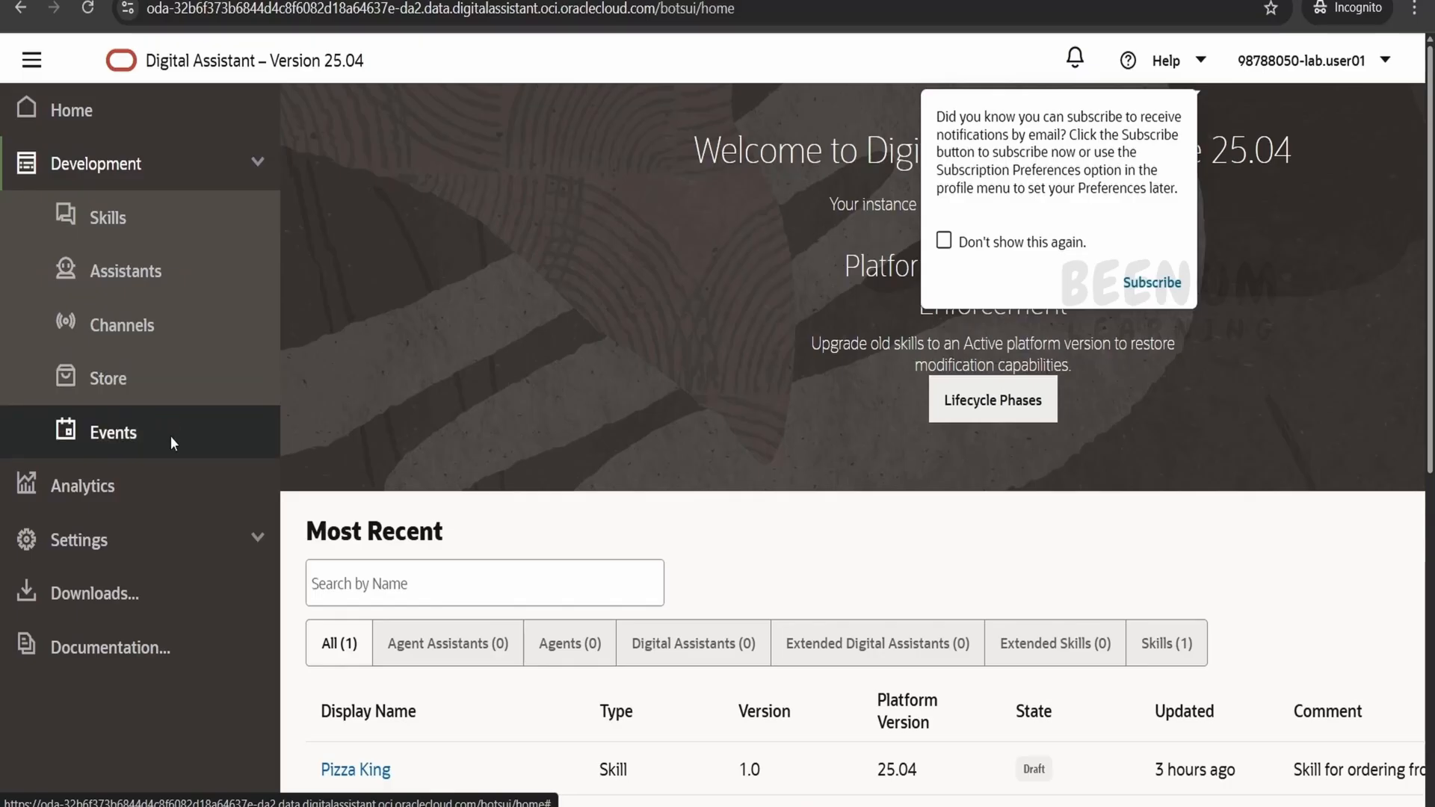
left_click(250, 541)
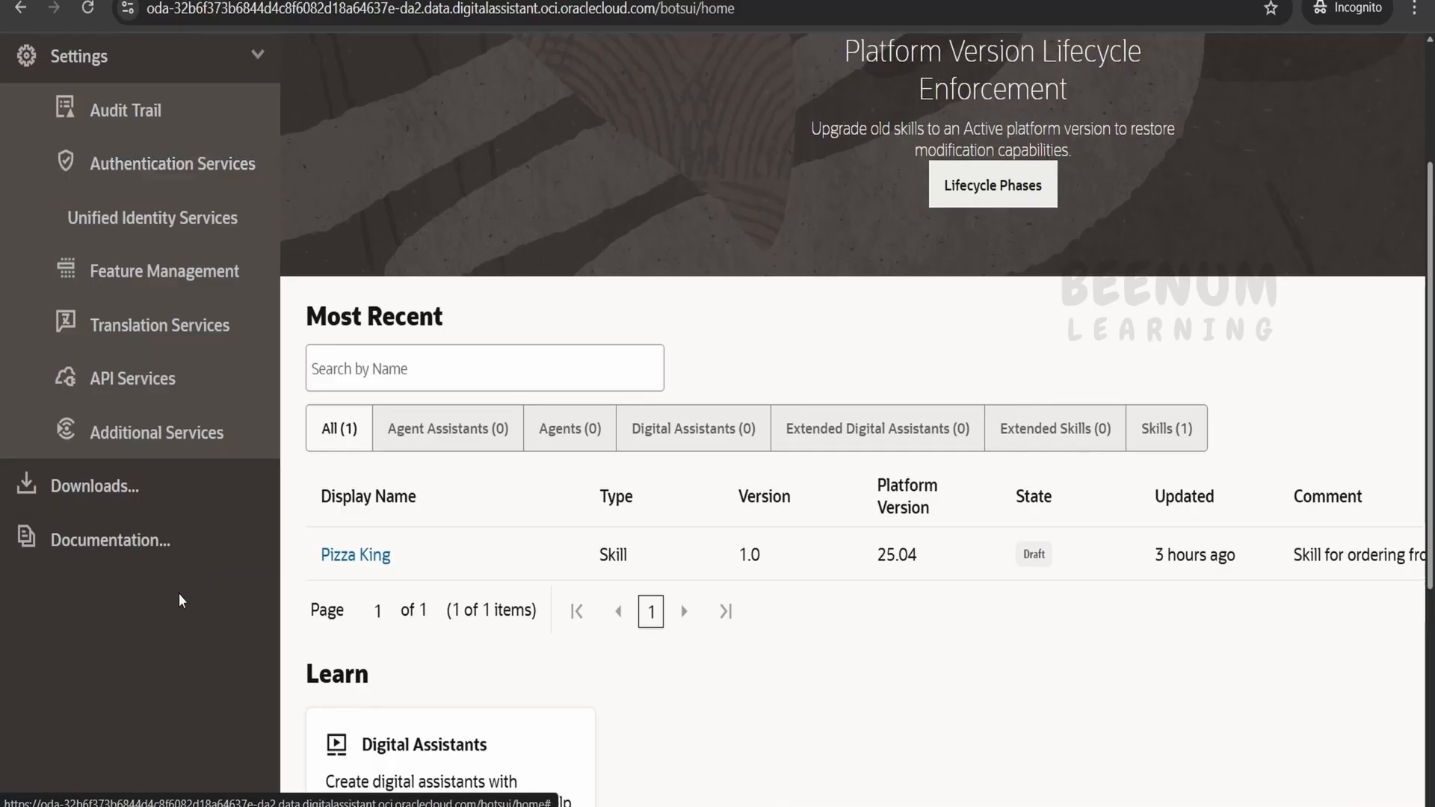
scroll(185, 589, "up", 3)
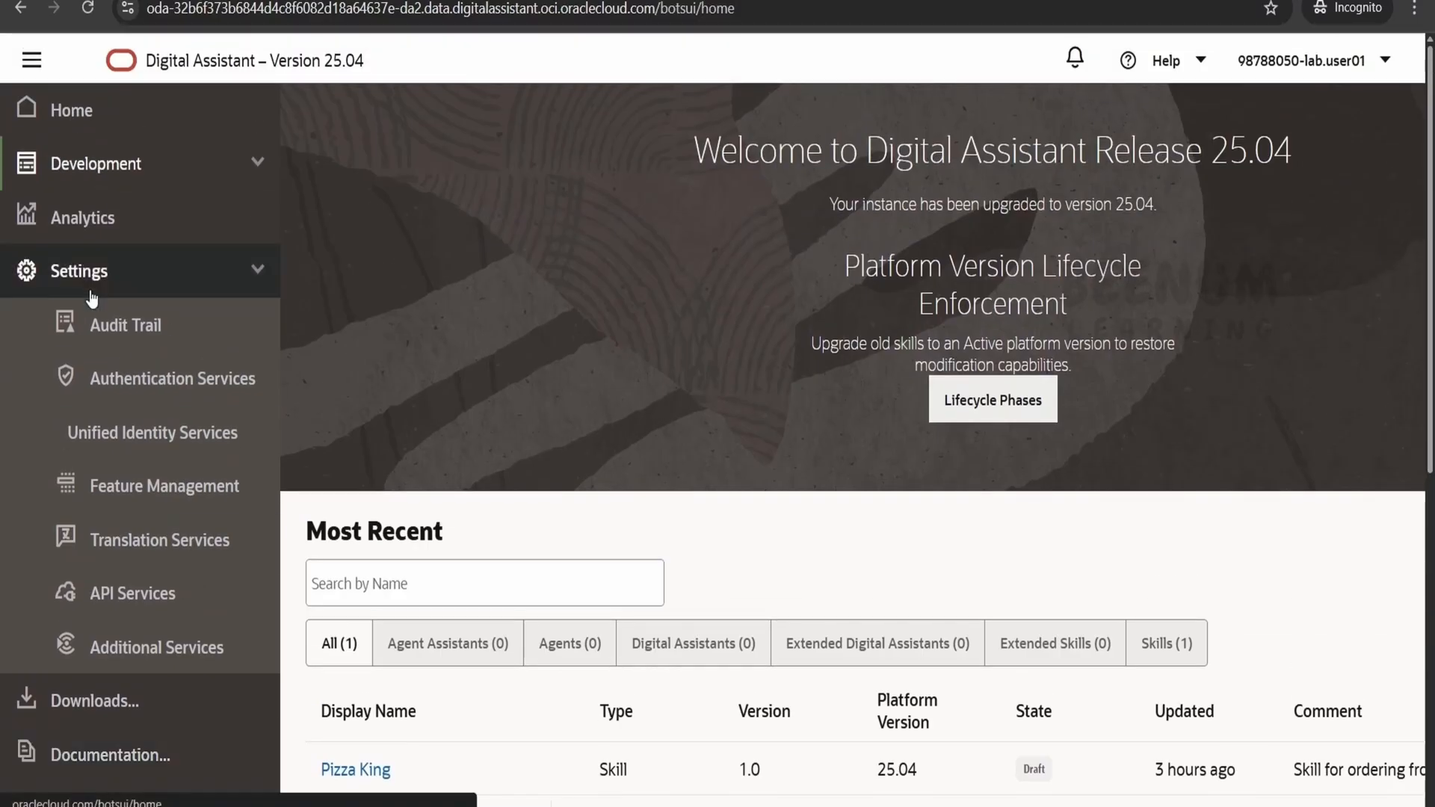